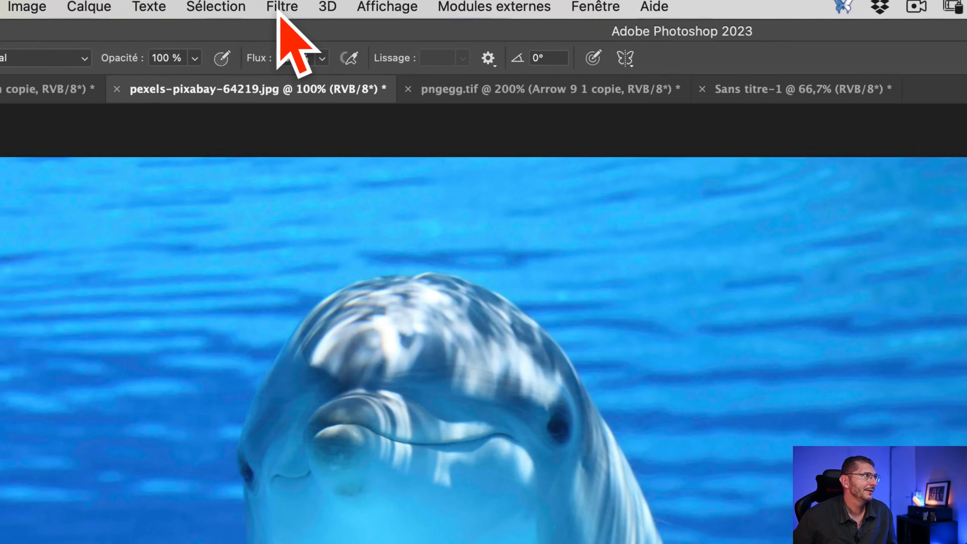
Step: Try to neutralise the dolphin photo's blue cast in the Camera Raw filter by sampling several spots with the white balance eyedropper
left_click(281, 8)
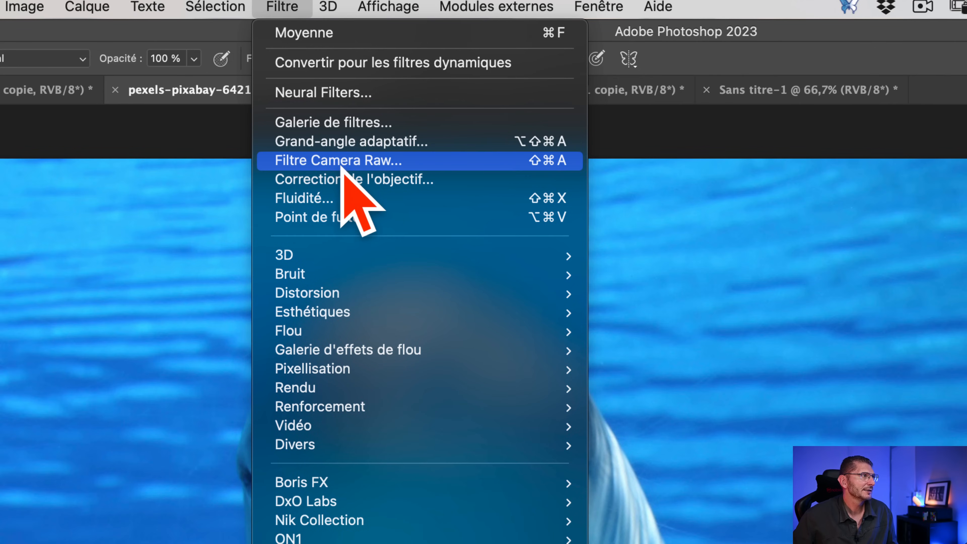
left_click(301, 162)
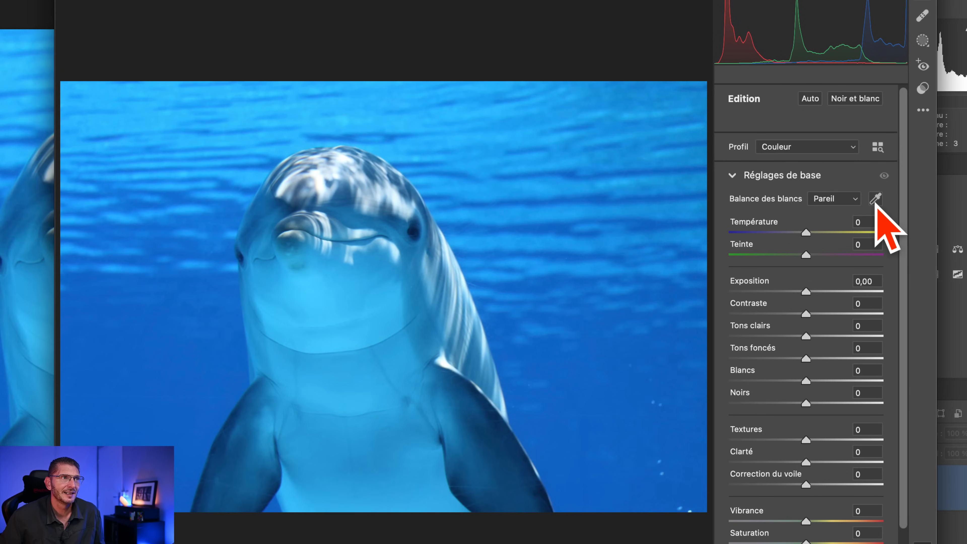
left_click(875, 201)
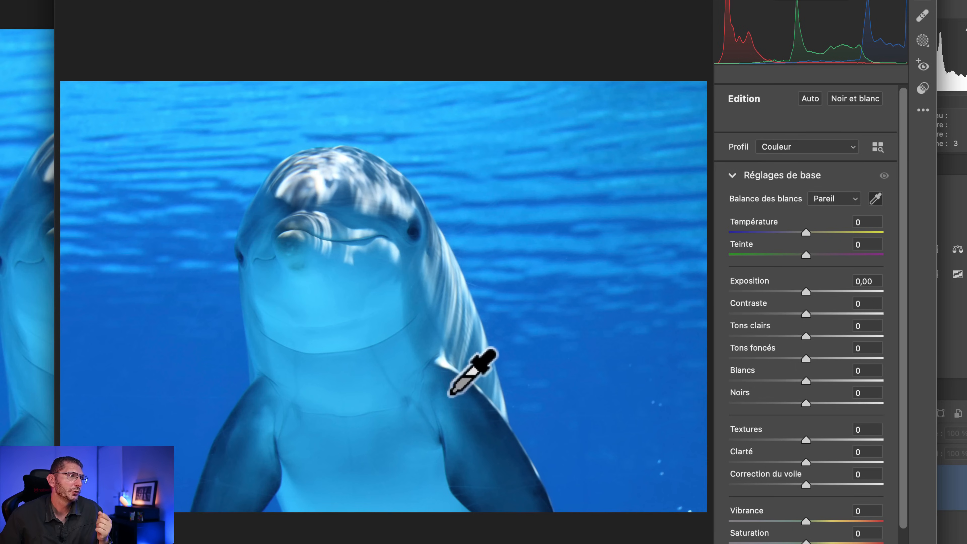
left_click(489, 434)
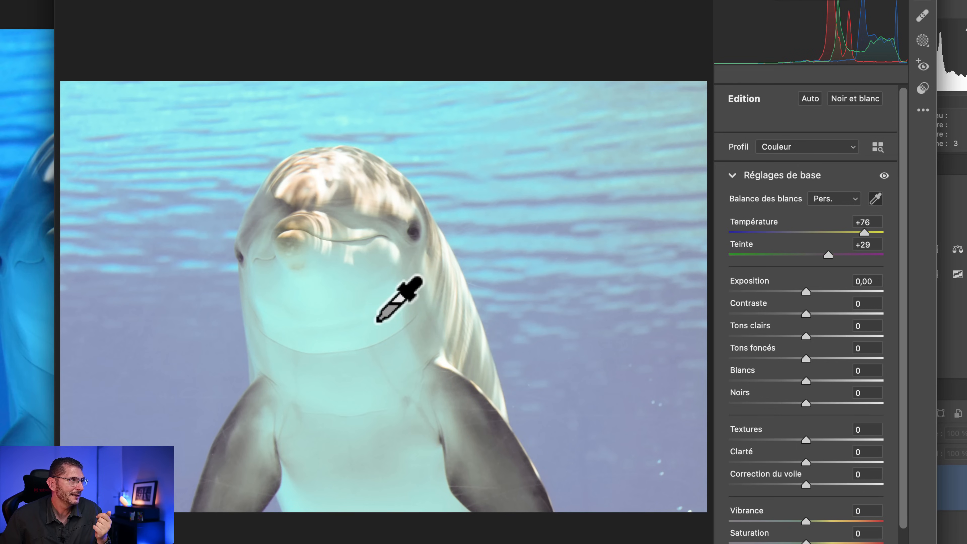
left_click(351, 293)
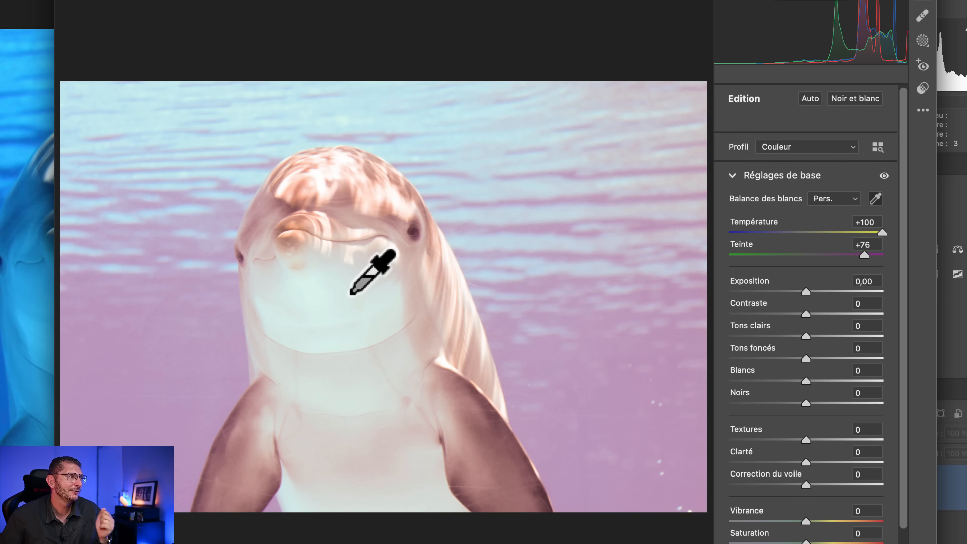
left_click(347, 185)
left_click(439, 350)
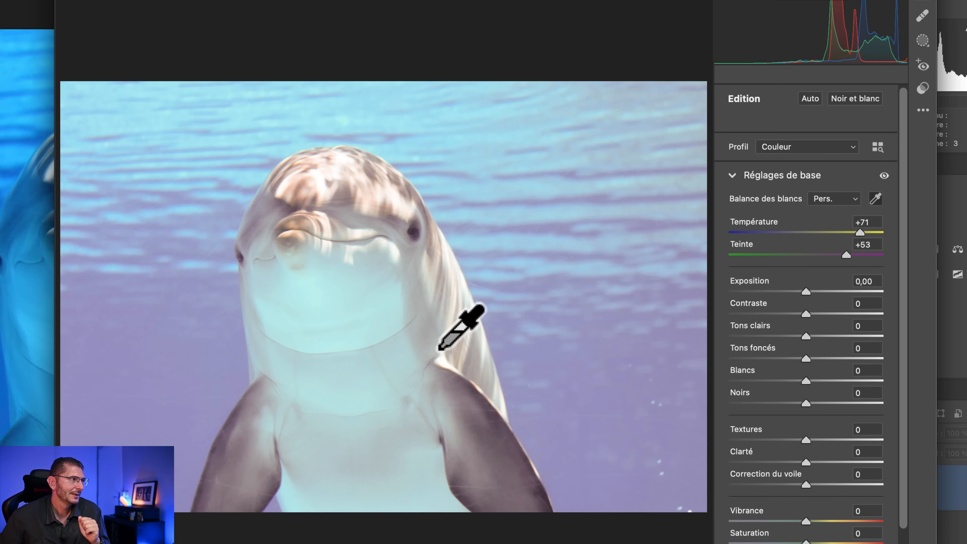
left_click(420, 306)
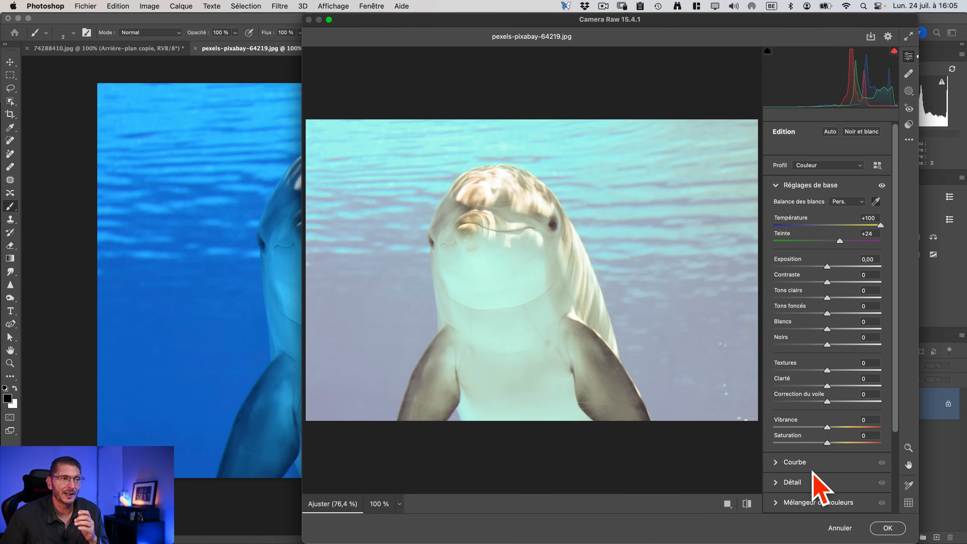
left_click(846, 528)
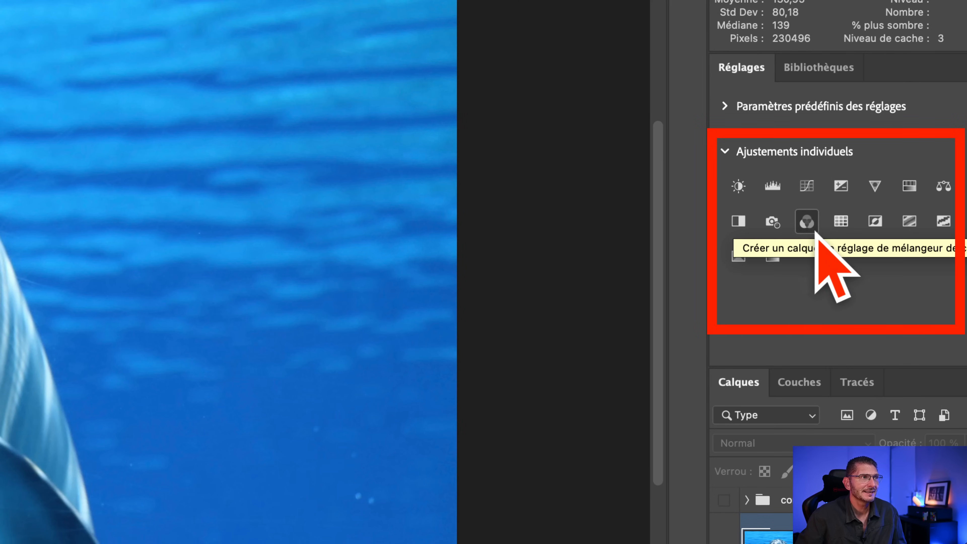
Step: Add a Correction sélective adjustment layer above the dolphin photo and look over its list of colours
left_click(737, 256)
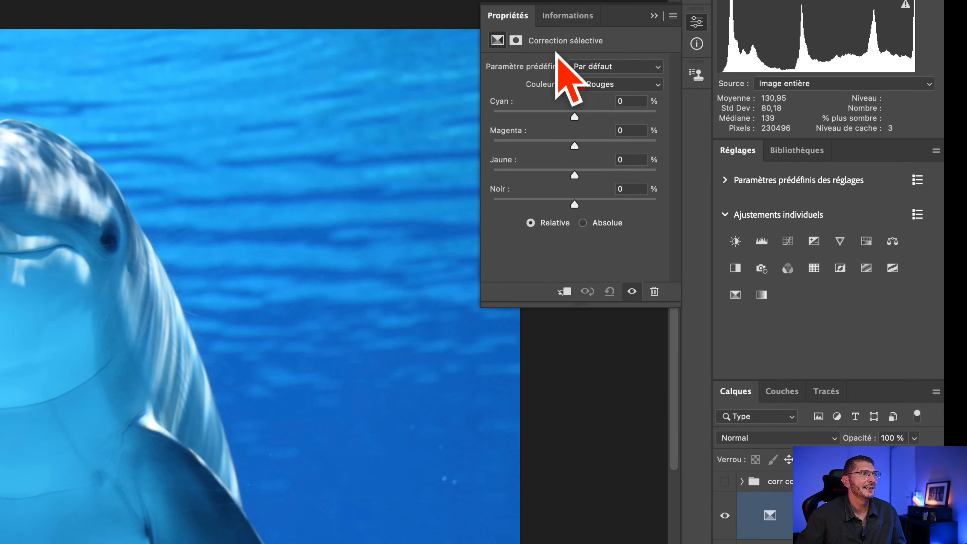
left_click(601, 87)
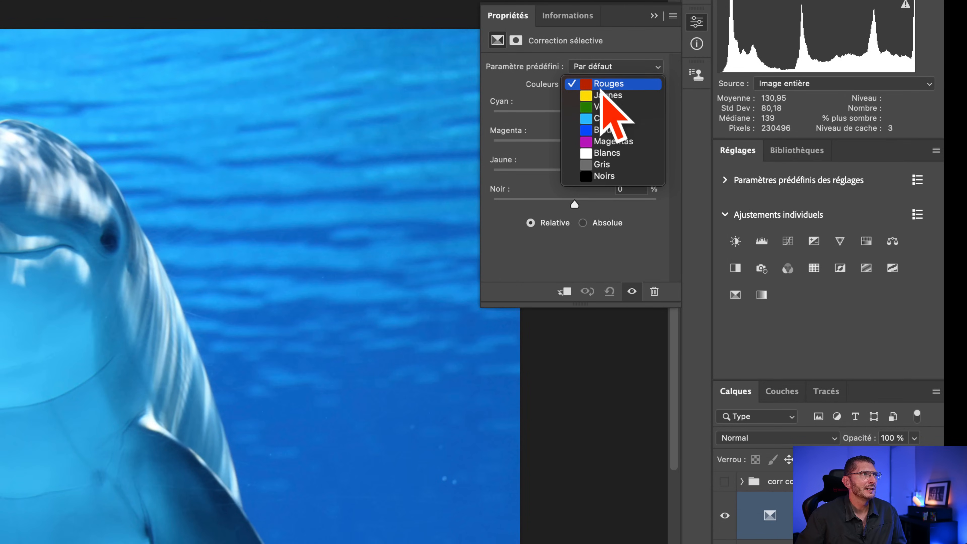
key("Escape")
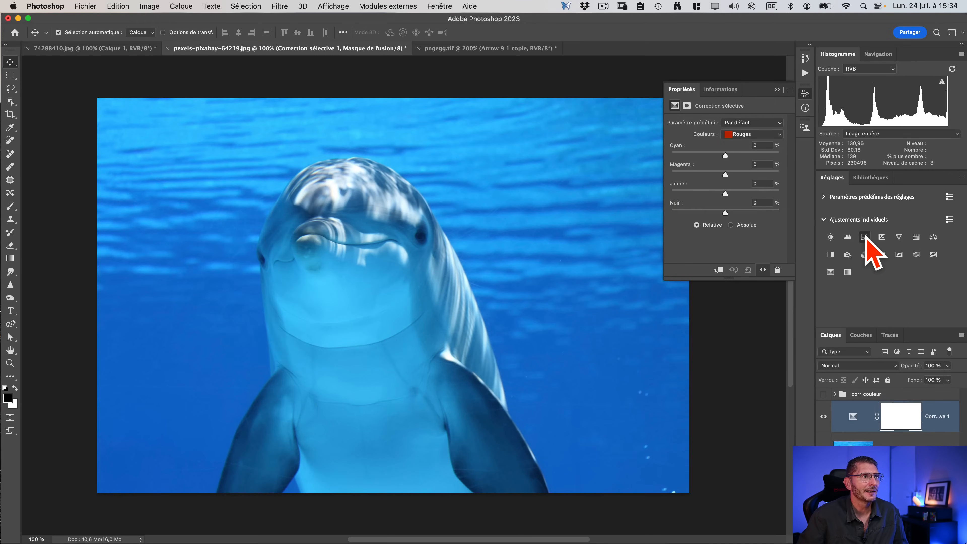
Step: Add a Courbes adjustment layer to the dolphin photo and try adjusting its Rouge channel curve
left_click(787, 241)
left_click(720, 139)
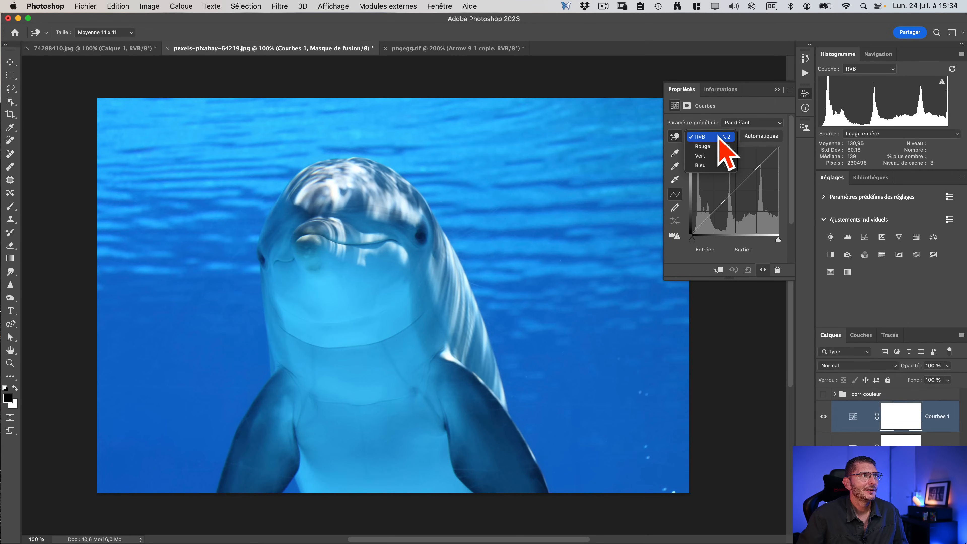
left_click(719, 146)
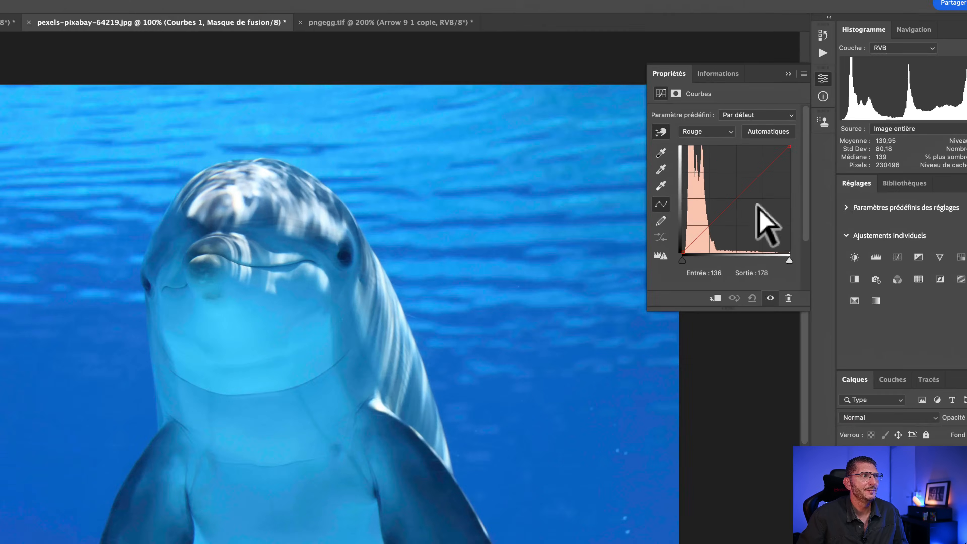
left_click_drag(757, 206, 736, 201)
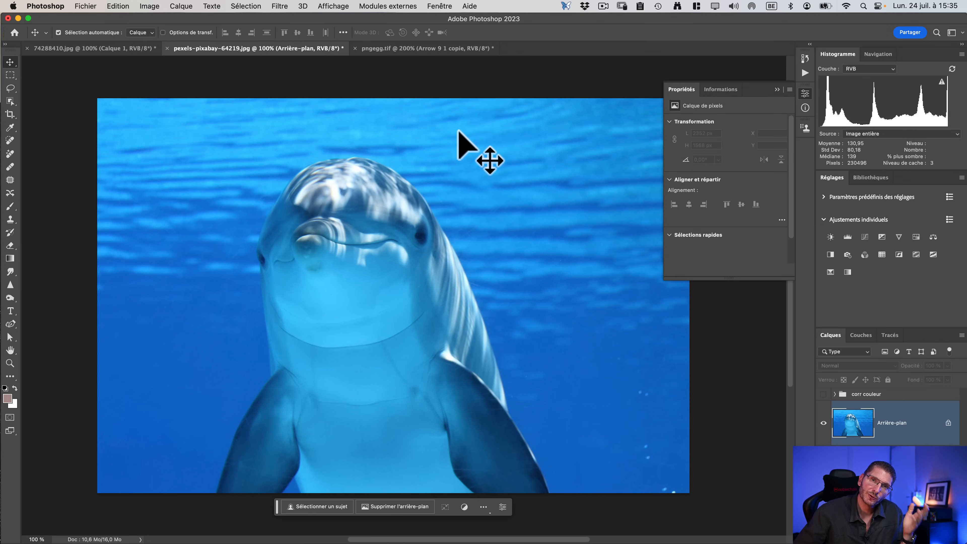
Step: Switch to the colour wheel in pngegg.tif and show the Arrow 9 1 copie layer
left_click(398, 53)
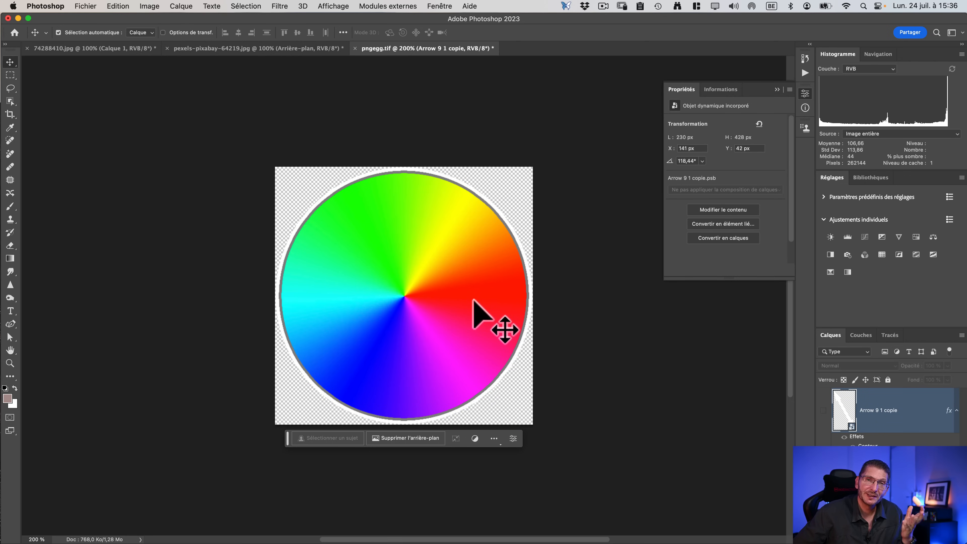
left_click(823, 411)
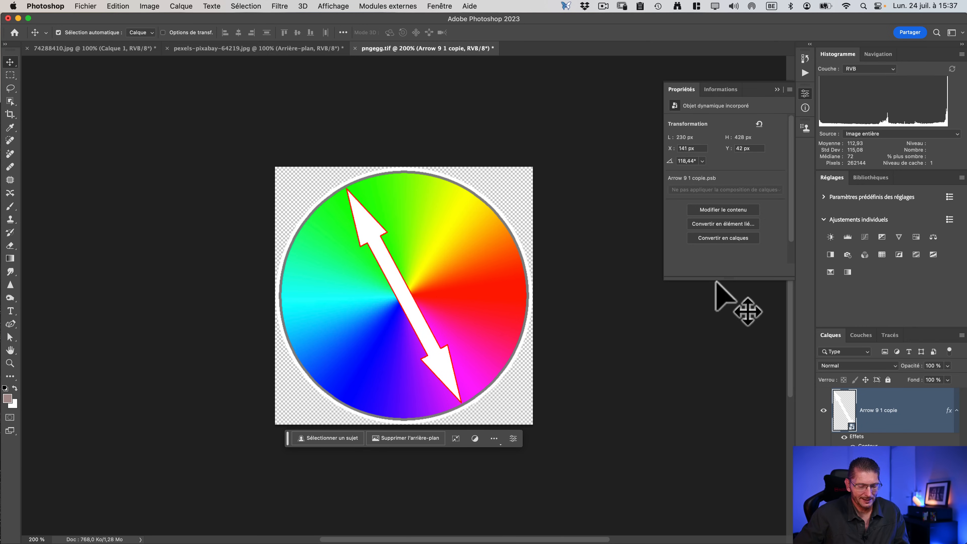
Step: Rotate the white arrow around the colour wheel to point at the yellow–blue, red–cyan and green–magenta pairs
key("super+t")
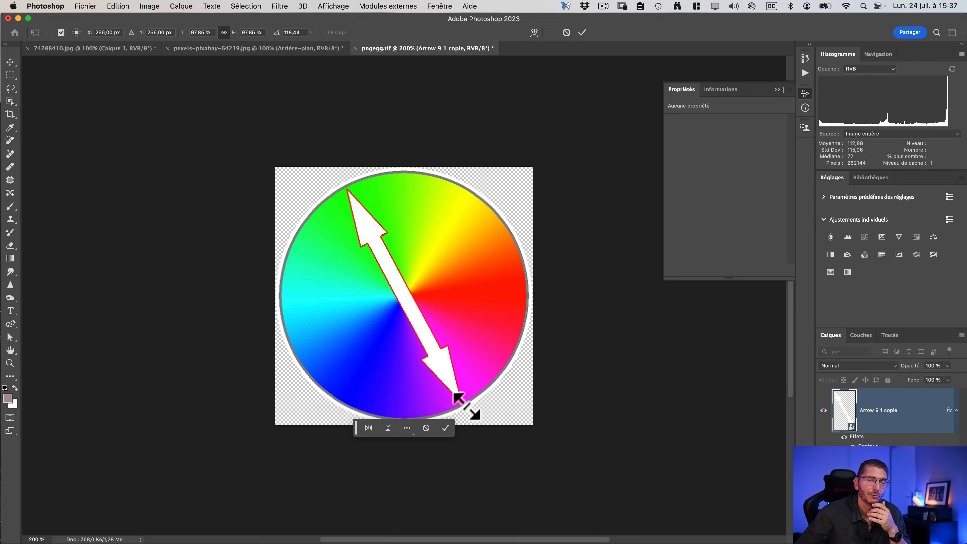
left_click_drag(356, 143, 488, 211)
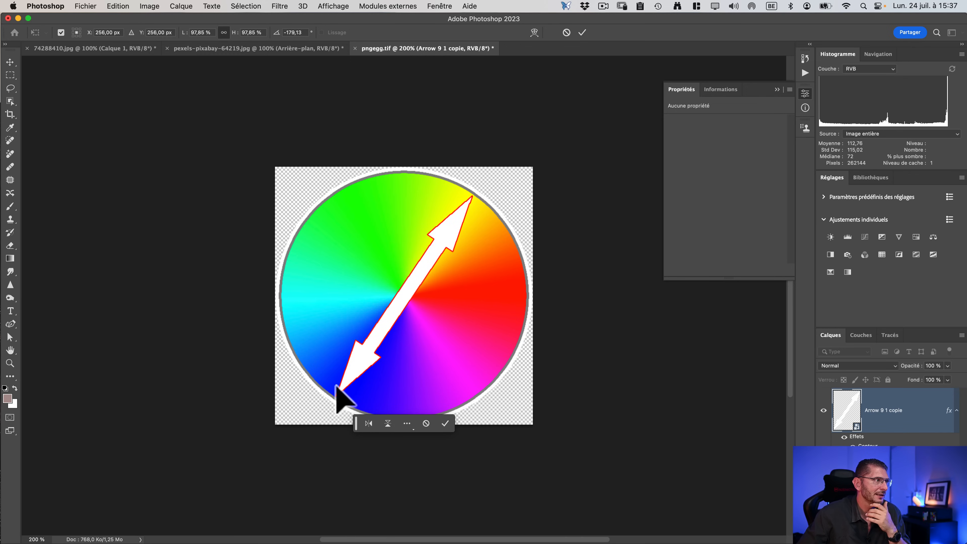
left_click_drag(493, 195, 536, 307)
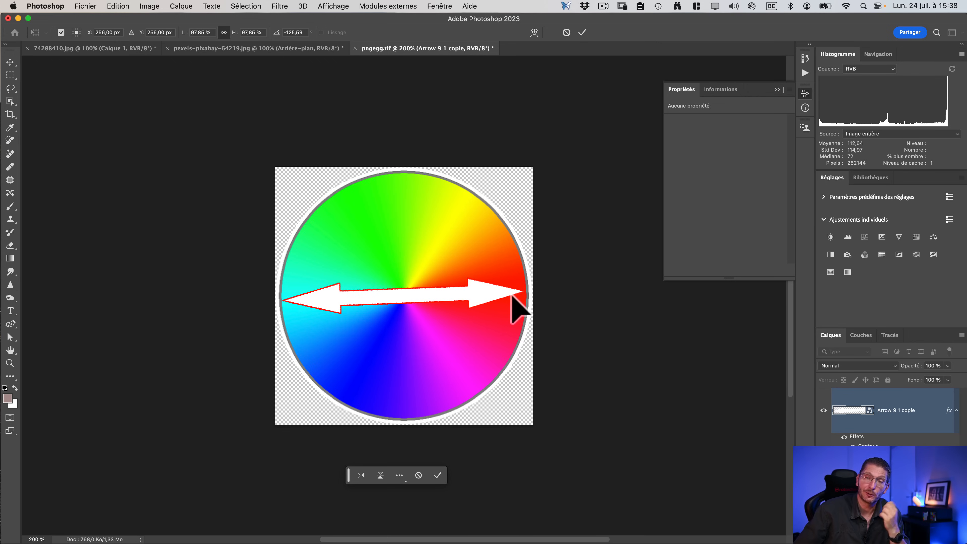
left_click_drag(512, 297, 461, 372)
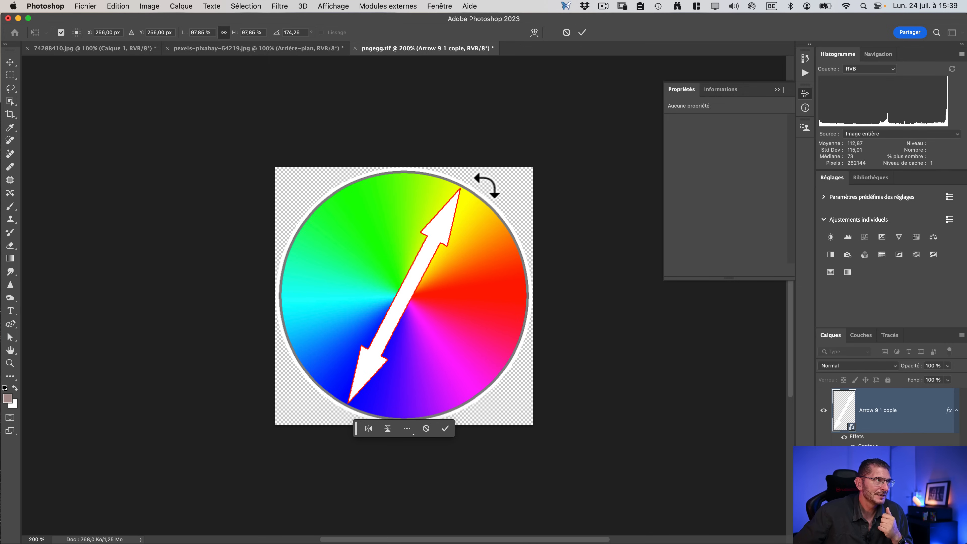
left_click_drag(477, 188, 475, 428)
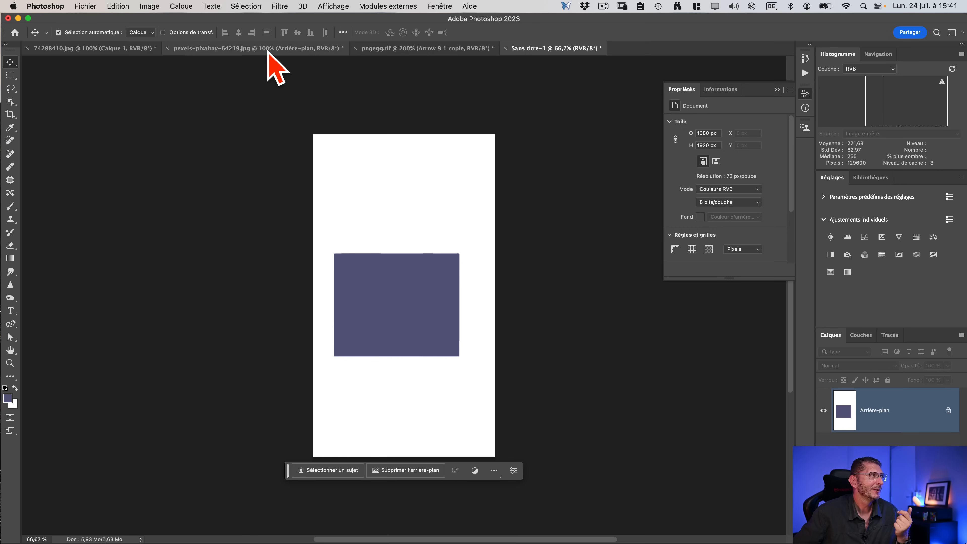
Step: Switch to the polar bear image 74288410.jpg and collapse the layer properties
key("ctrl+Tab")
left_click(777, 89)
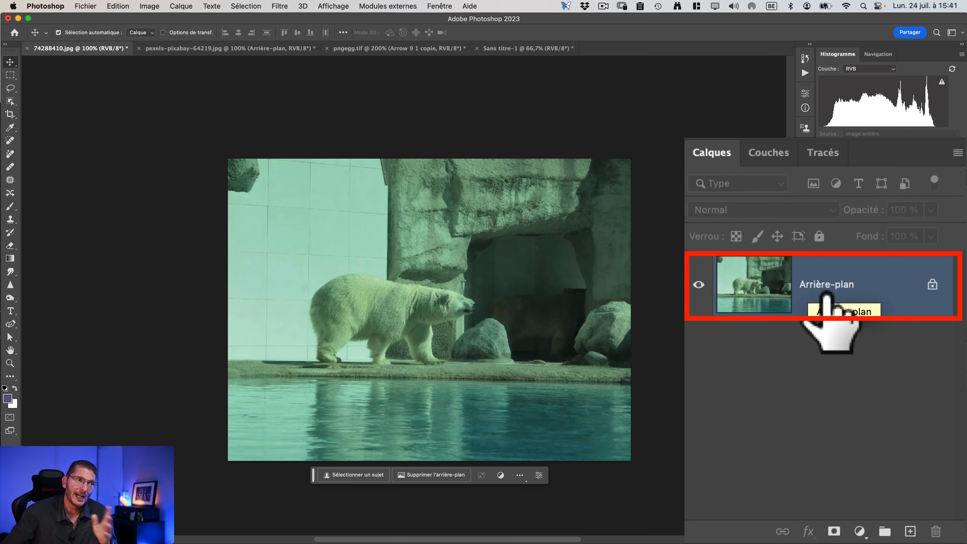
Step: Try duplicating the Arrière-plan layer of the polar bear image and delete the copy
left_click_drag(826, 296, 910, 531)
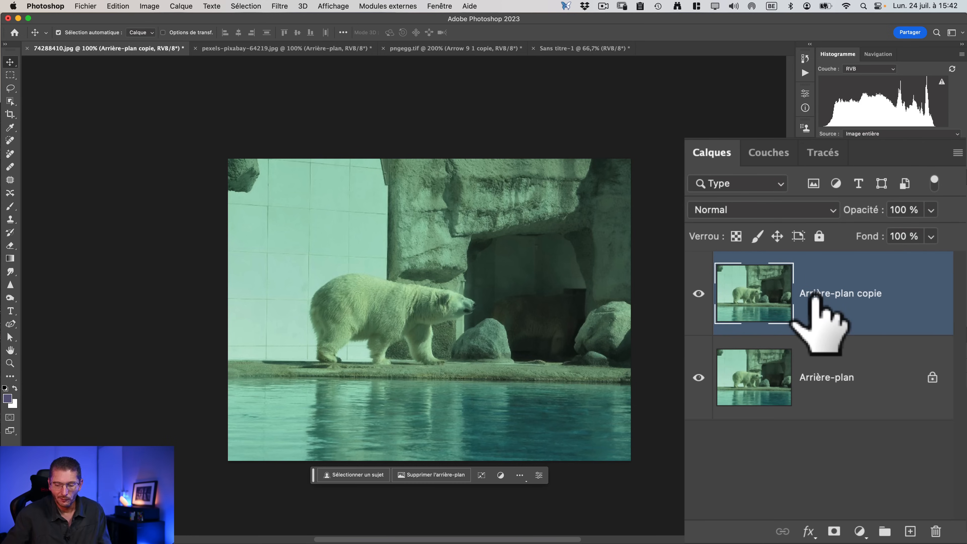
left_click_drag(820, 291, 937, 527)
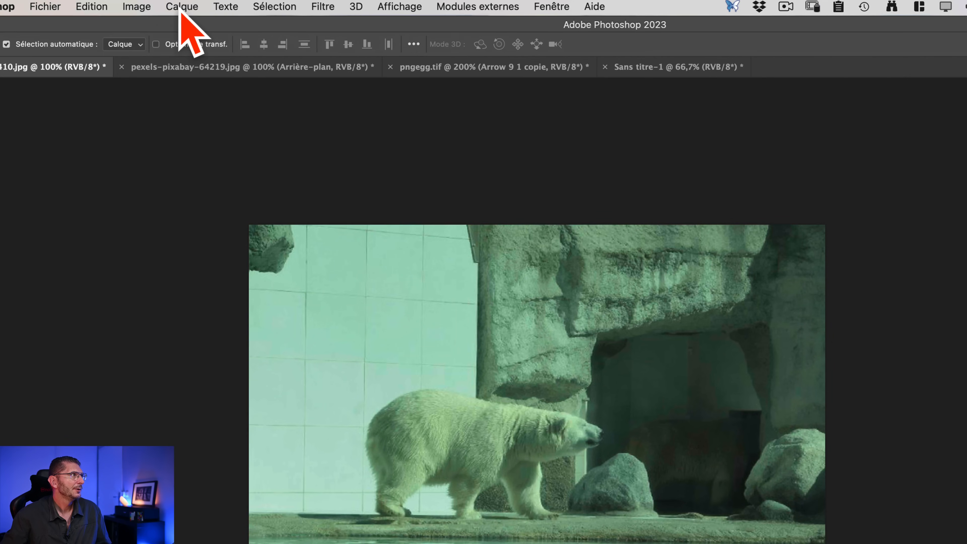
left_click(181, 6)
mouse_move(361, 26)
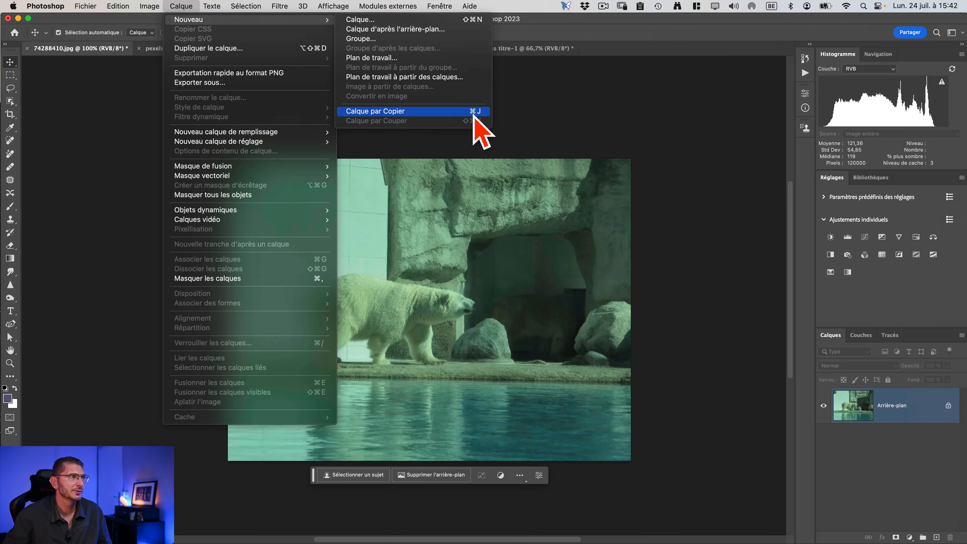
left_click(643, 251)
Step: Duplicate the Arrière-plan layer and fill the copy with its average colour using the Moyenne blur filter
left_click_drag(928, 407, 936, 536)
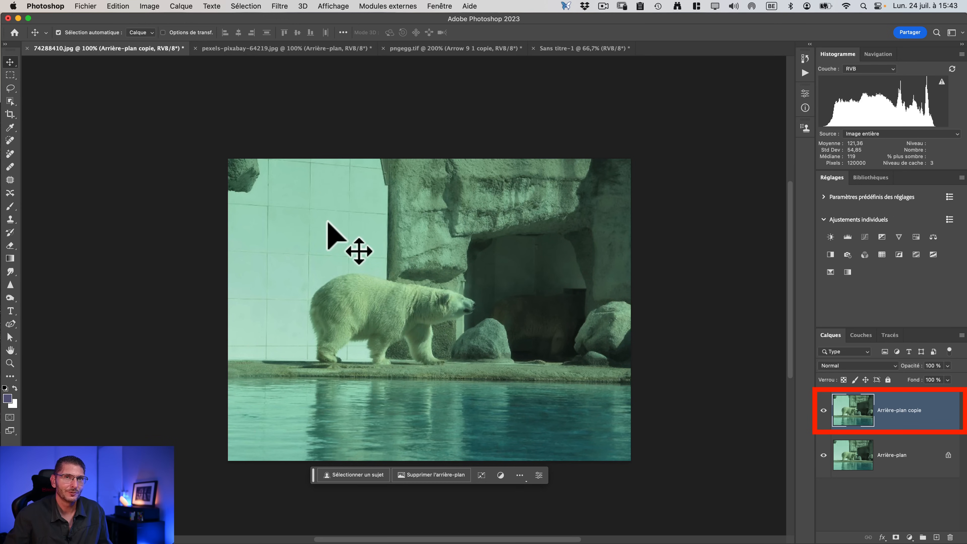
left_click(279, 7)
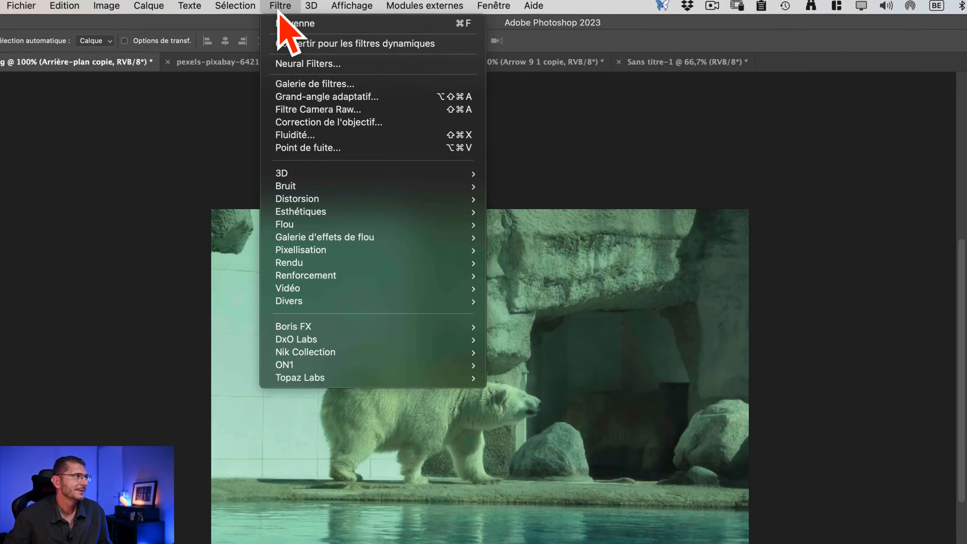
mouse_move(311, 172)
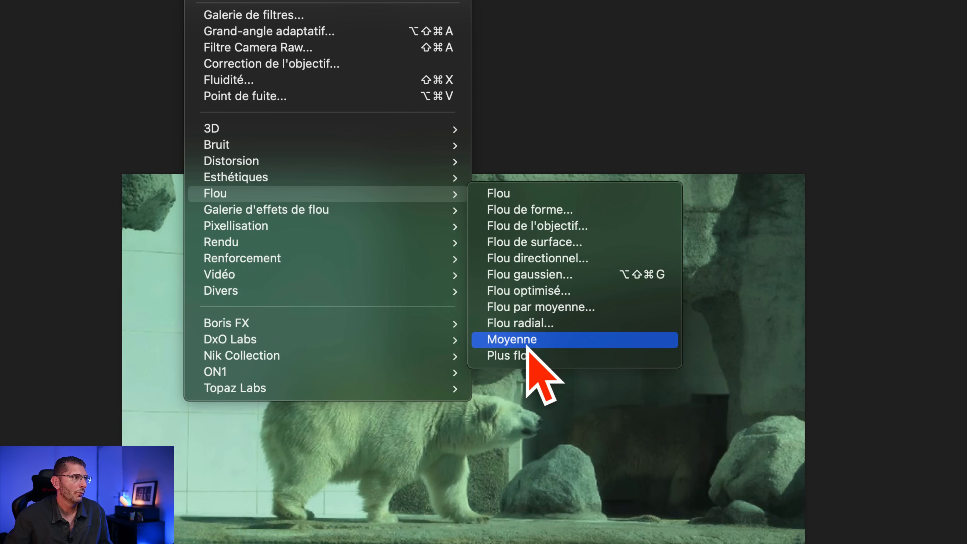
left_click(527, 341)
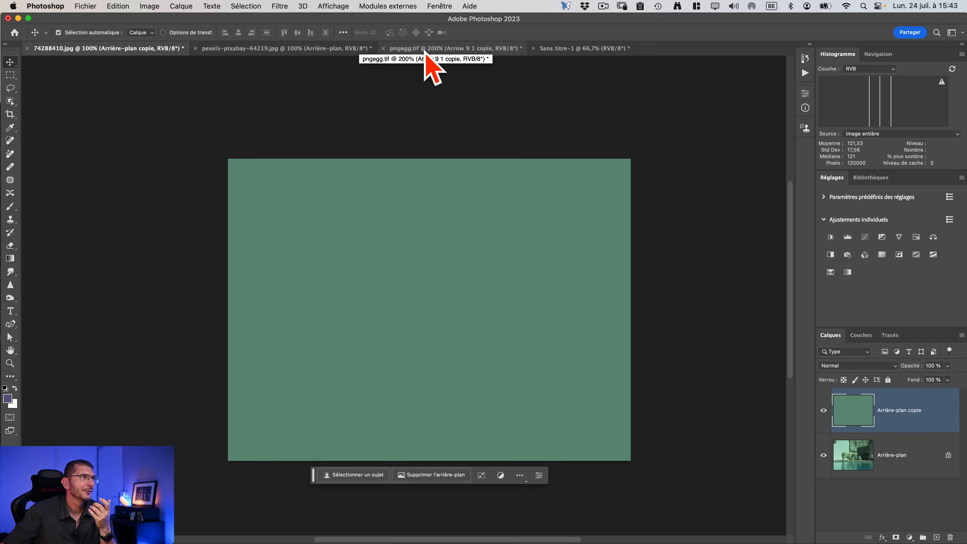
Step: Check which colour lies opposite green on the pngegg.tif colour wheel and return to 74288410.jpg
left_click(385, 49)
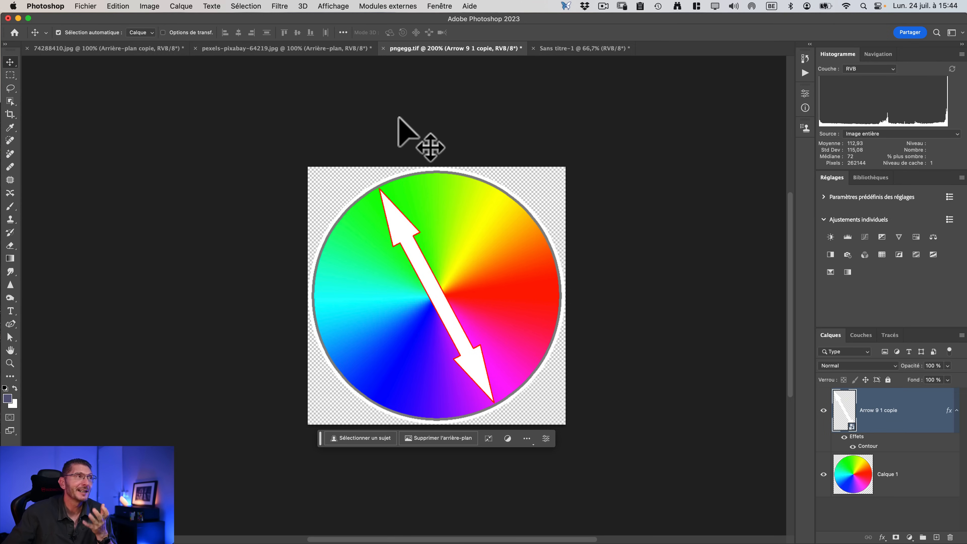
left_click(171, 48)
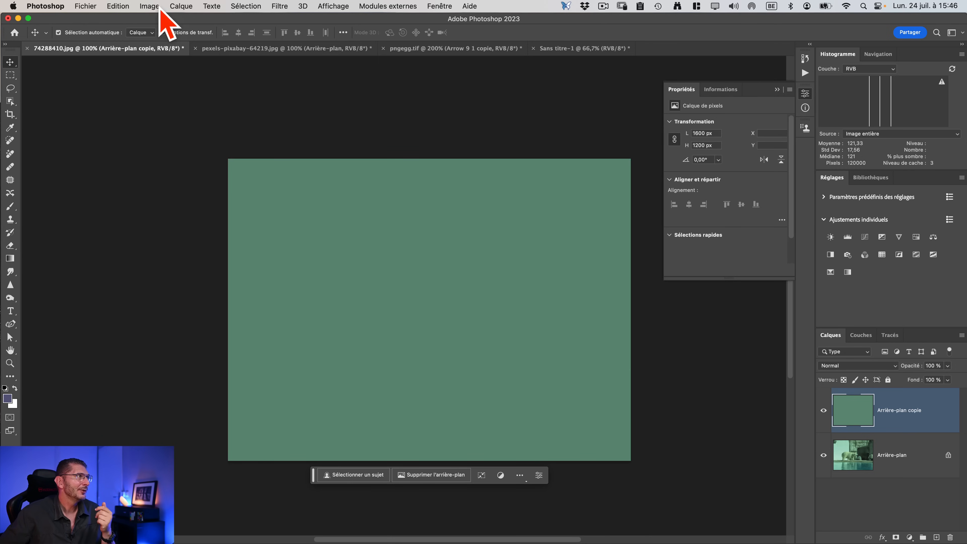
Step: Invert the averaged green Arrière-plan copie layer with Négatif, comparing it once with the uninverted colour
left_click(150, 6)
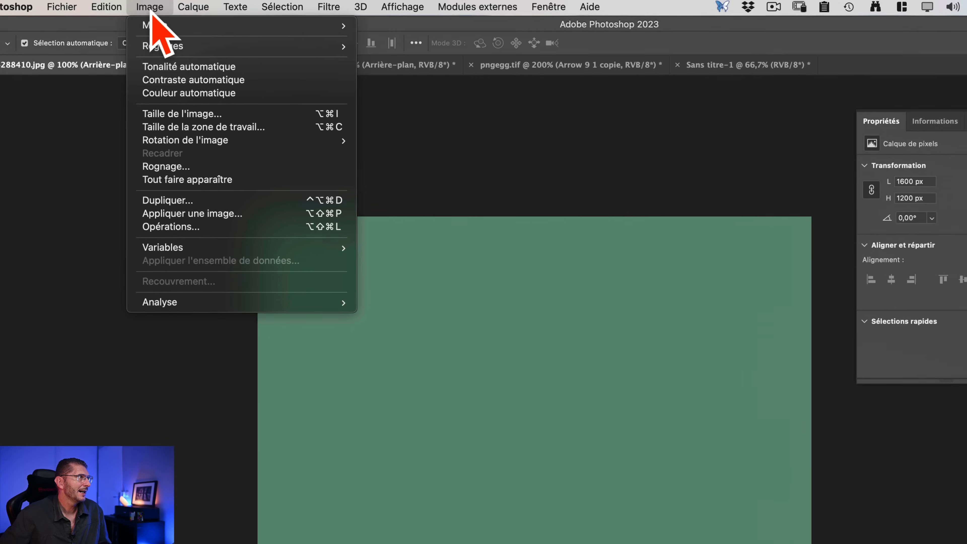
mouse_move(174, 38)
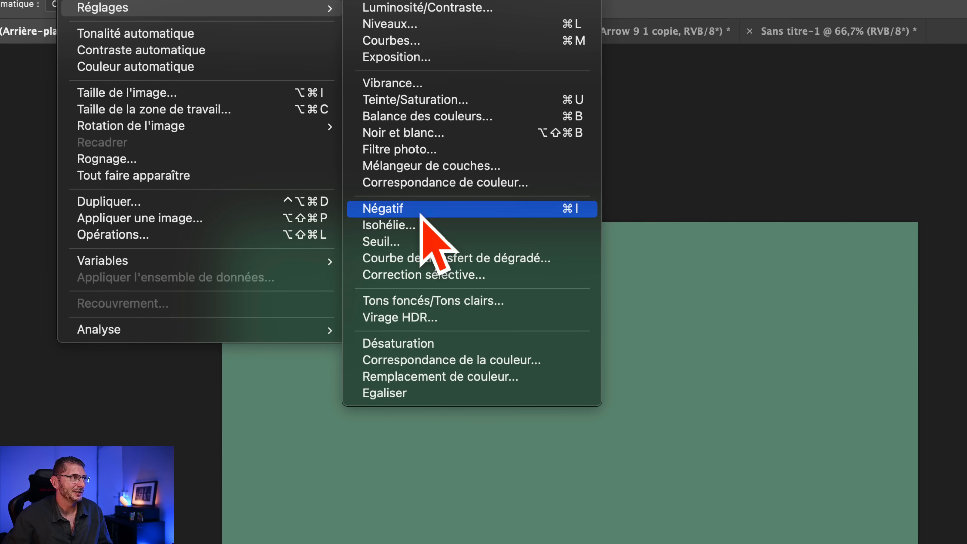
left_click(421, 209)
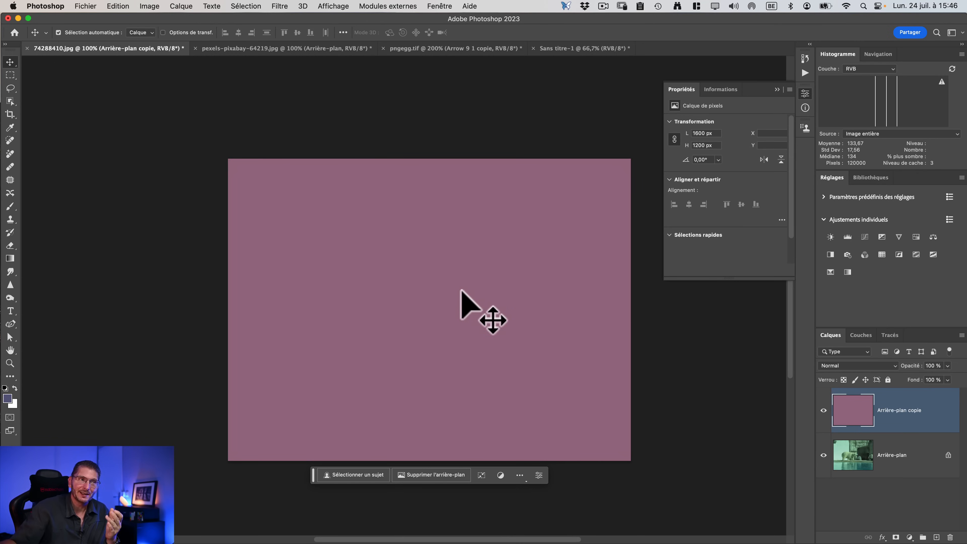
key("super+z")
key("super+shift+z")
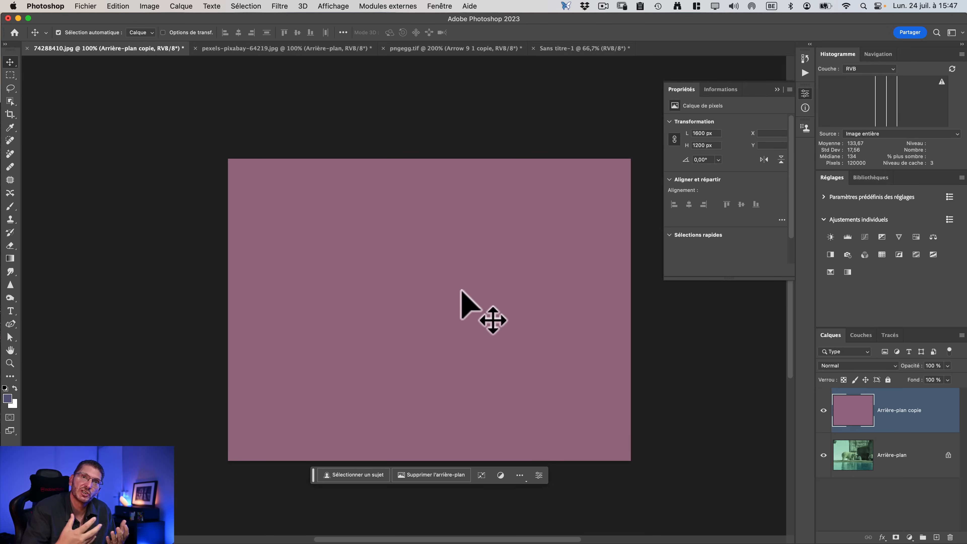
Step: Collapse the Propriétés panel and set the blending mode of the inverted Arrière-plan copie layer to Couleur
left_click(776, 89)
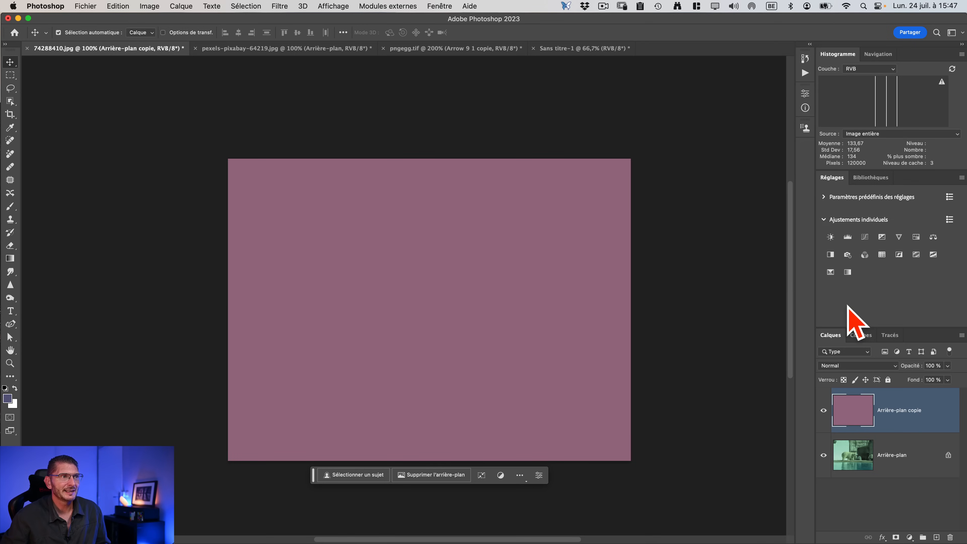
left_click(842, 366)
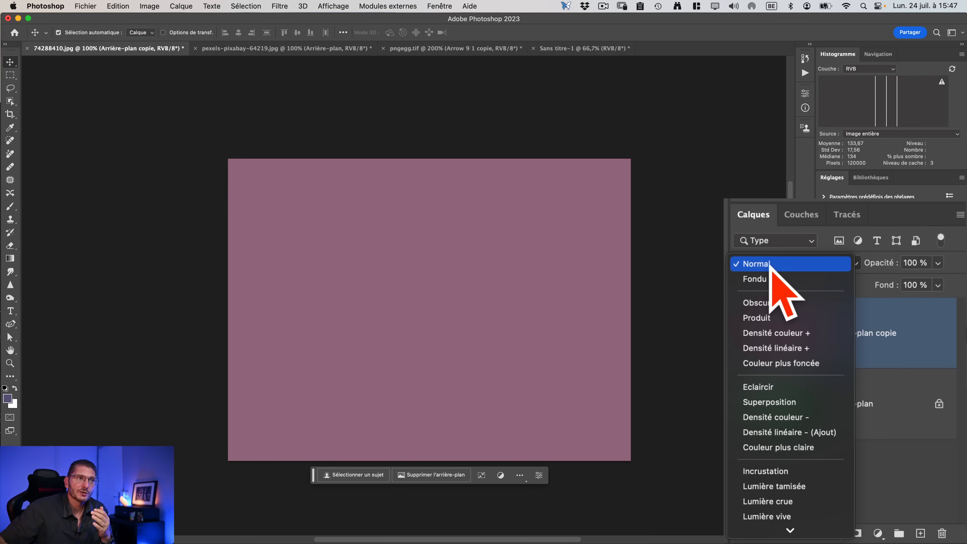
left_click(927, 344)
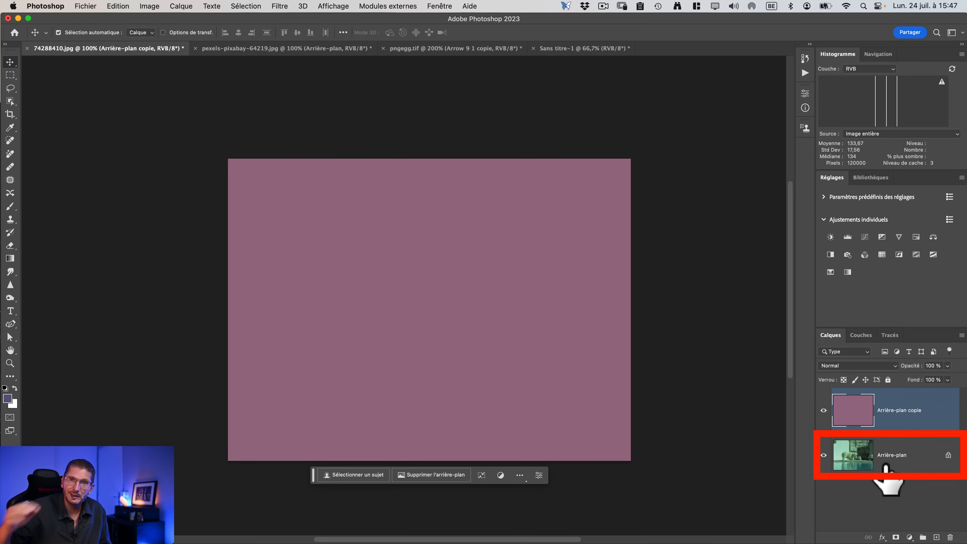
left_click(837, 366)
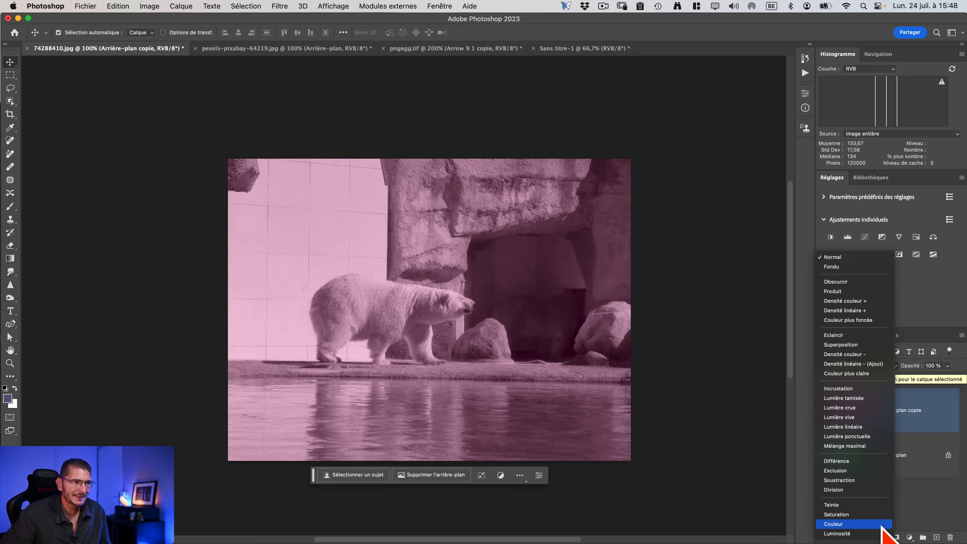
left_click(822, 524)
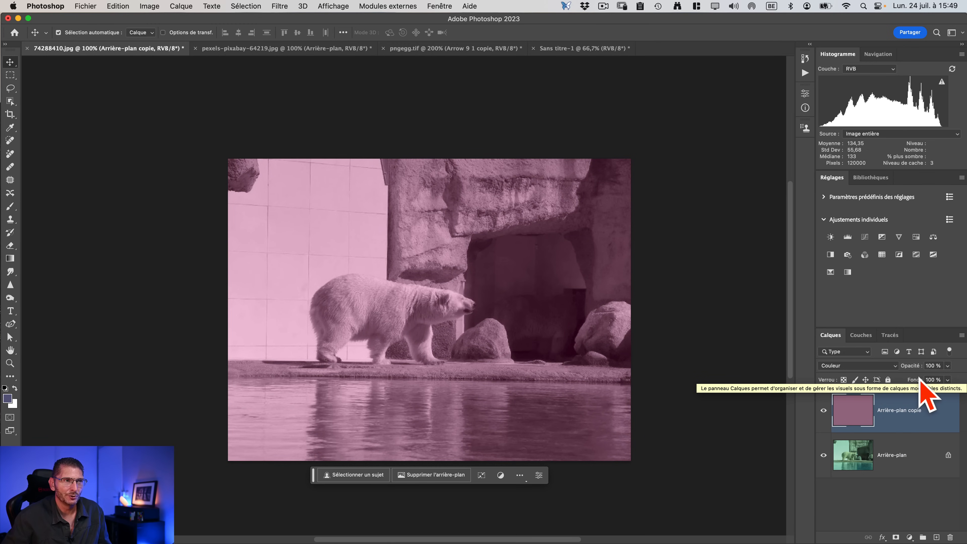
Step: Undock the Calques panel, float it beside the polar bear photo and make it tall enough for both layers
left_click_drag(831, 336, 659, 214)
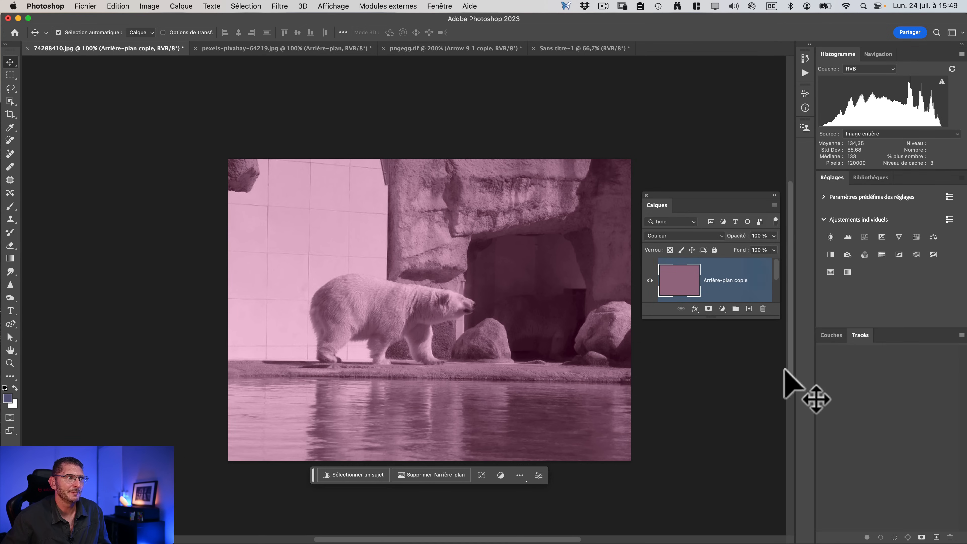
left_click_drag(773, 316, 776, 392)
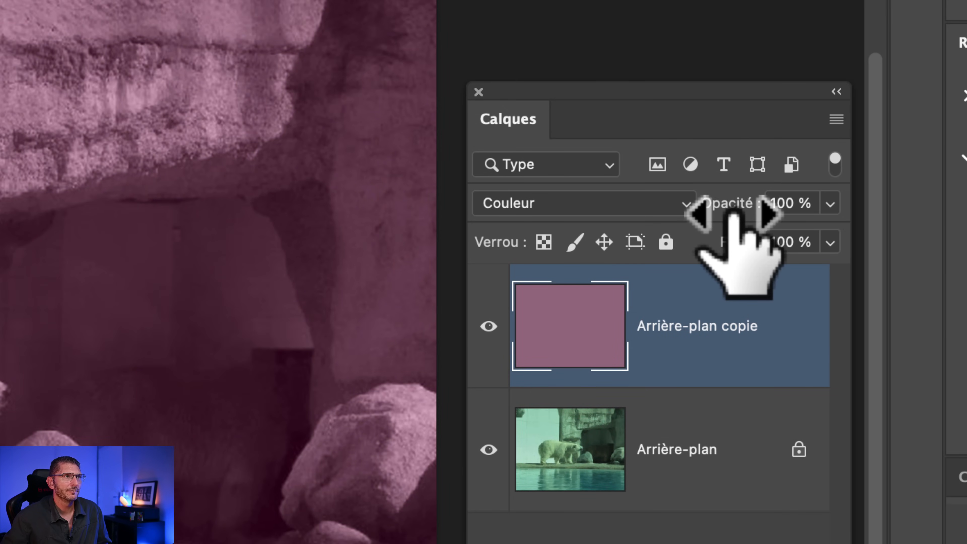
Step: Lower the opacity of the Arrière-plan copie layer to 0 %, and raise it gradually to 53 %
left_click_drag(733, 213, 764, 219)
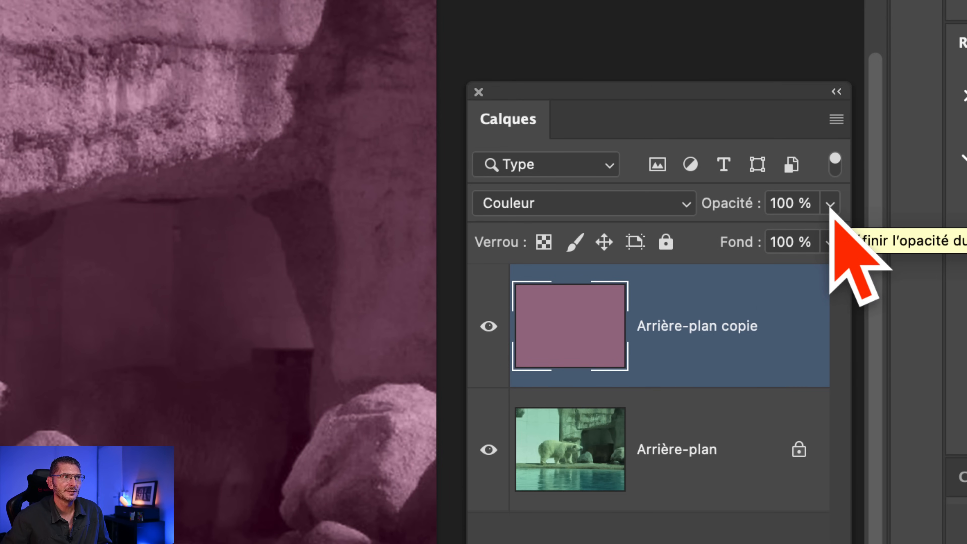
left_click_drag(831, 209, 834, 240)
left_click(788, 204)
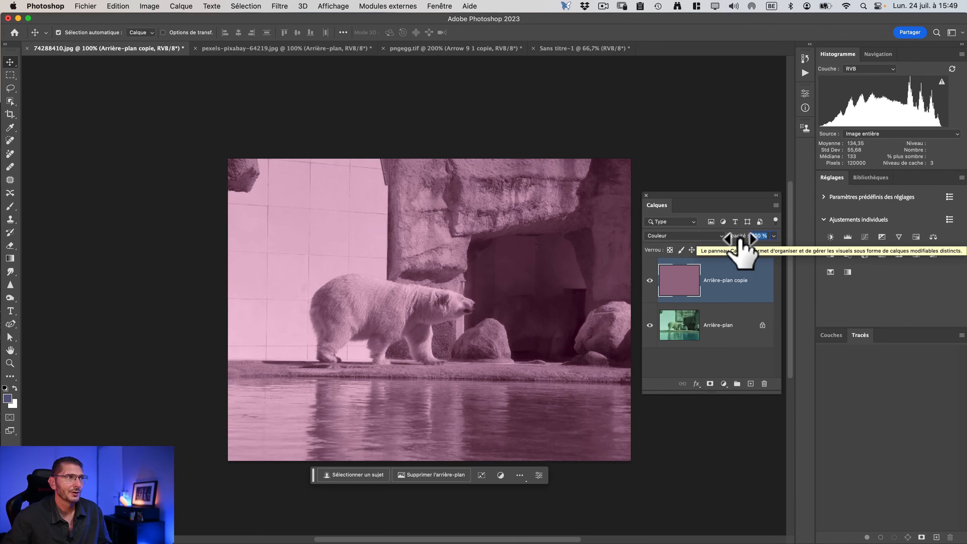
left_click_drag(723, 205, 80, 160)
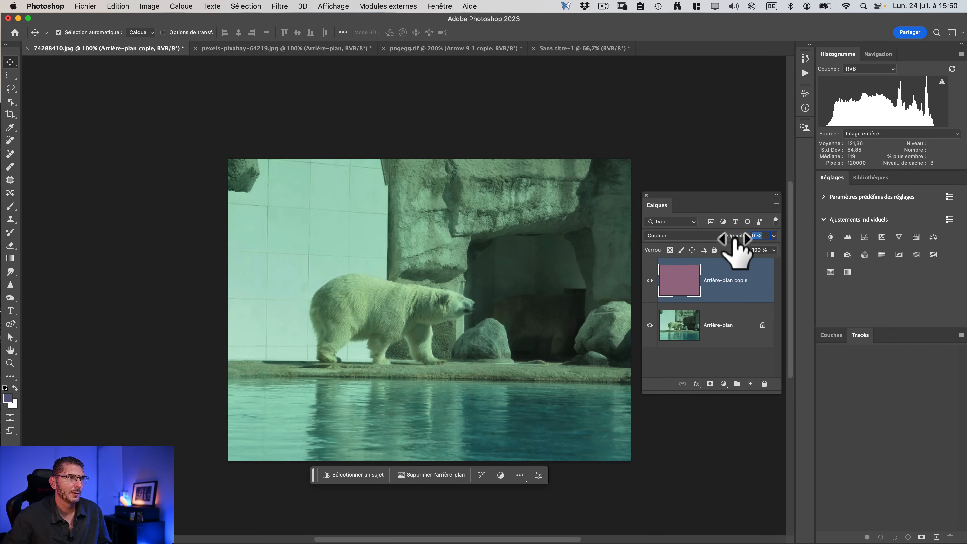
left_click_drag(734, 237, 761, 238)
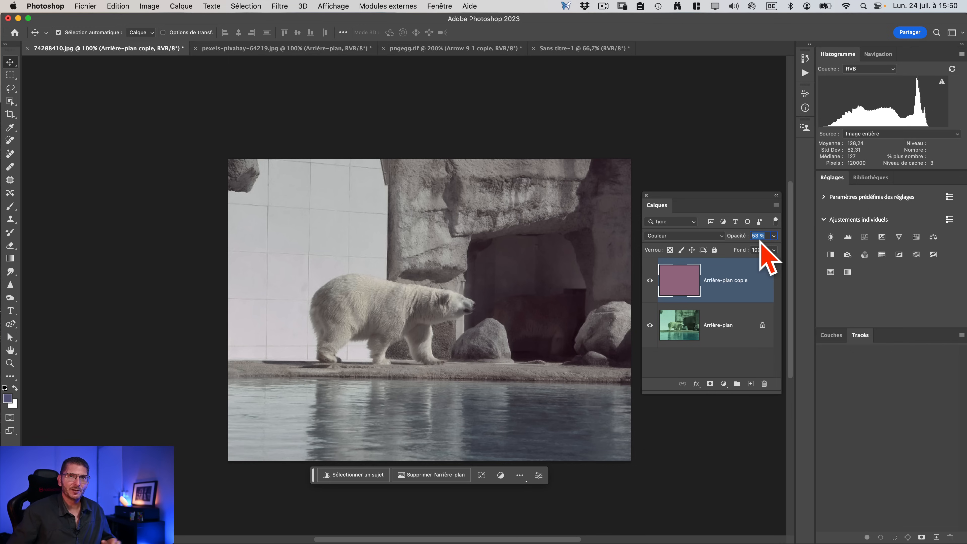
Step: Fine-tune the Arrière-plan copie layer's opacity to 51 % and compare the bear photo with and without the correction
left_click(473, 48)
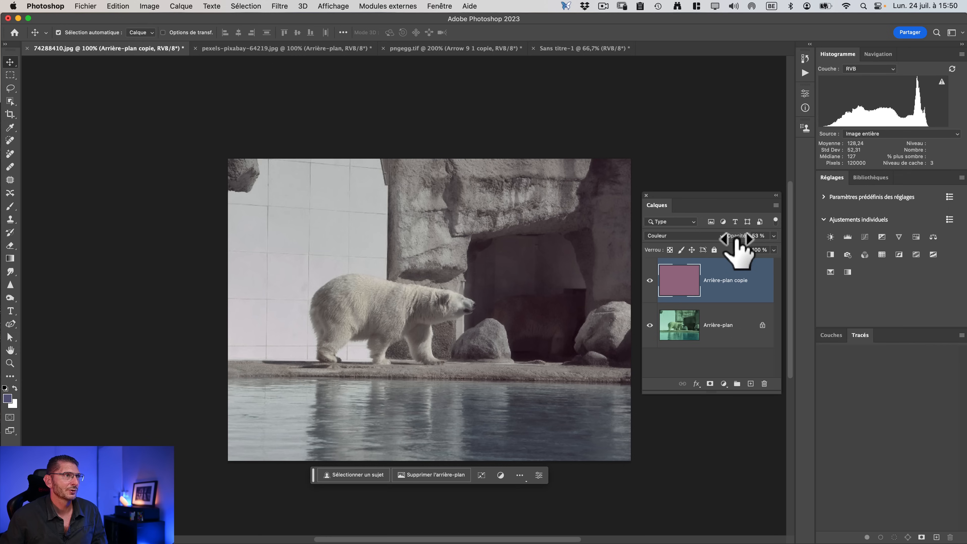
mouse_move(738, 239)
left_mouse_down()
mouse_move(753, 238)
mouse_move(736, 243)
left_mouse_up()
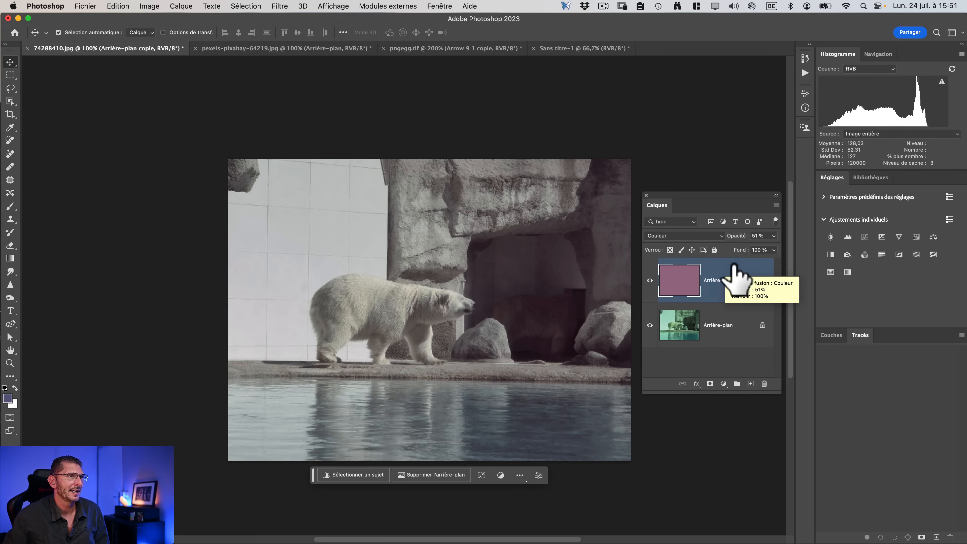
left_click(649, 281)
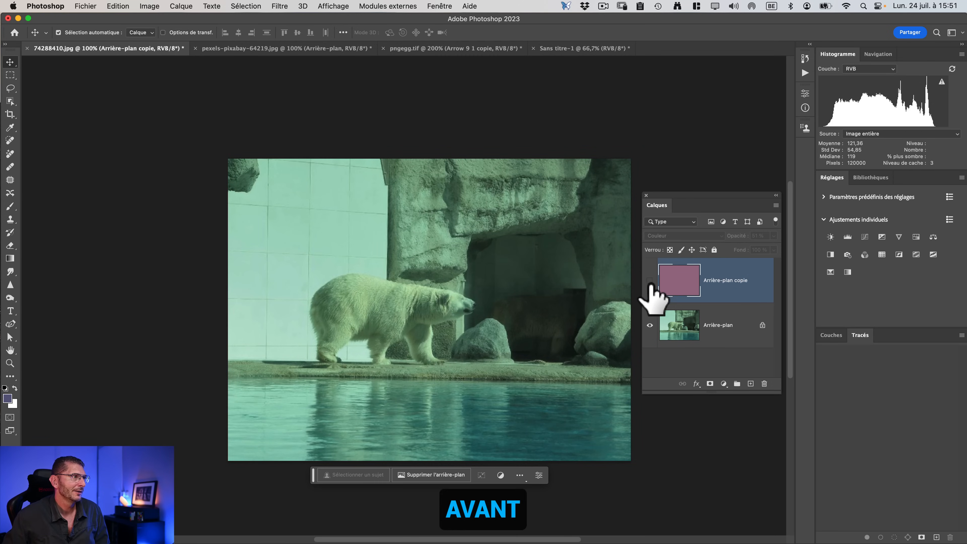
left_click(650, 281)
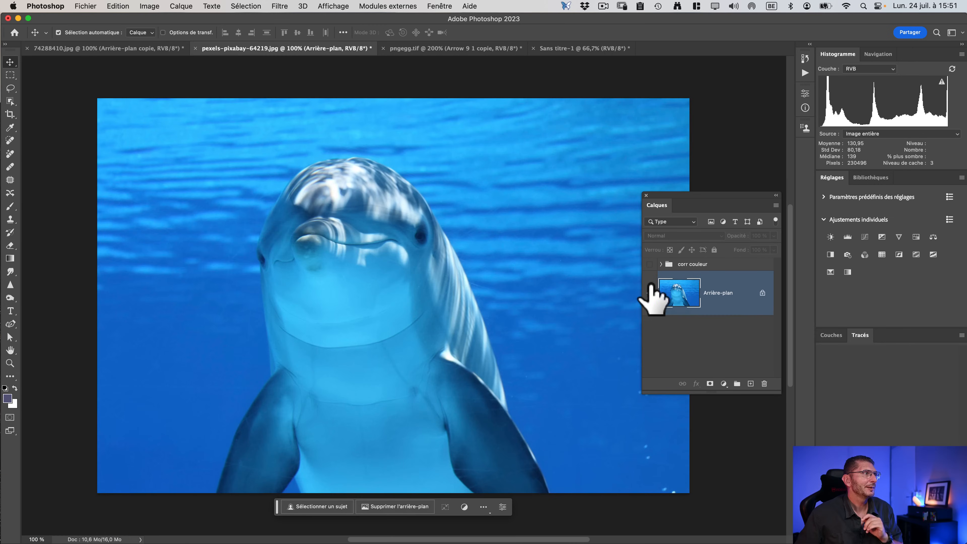
Step: Duplicate the Arrière-plan layer of pexels-pixabay-64219.jpg and fill the copy with its average colour using the Moyenne blur filter
mouse_move(725, 198)
left_mouse_down()
mouse_move(796, 206)
mouse_move(717, 210)
left_mouse_up()
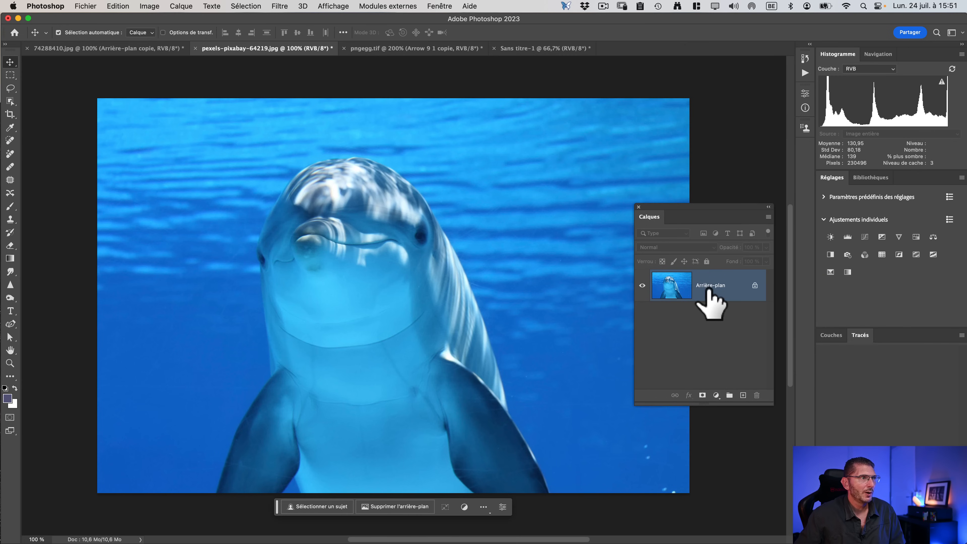
left_click(181, 6)
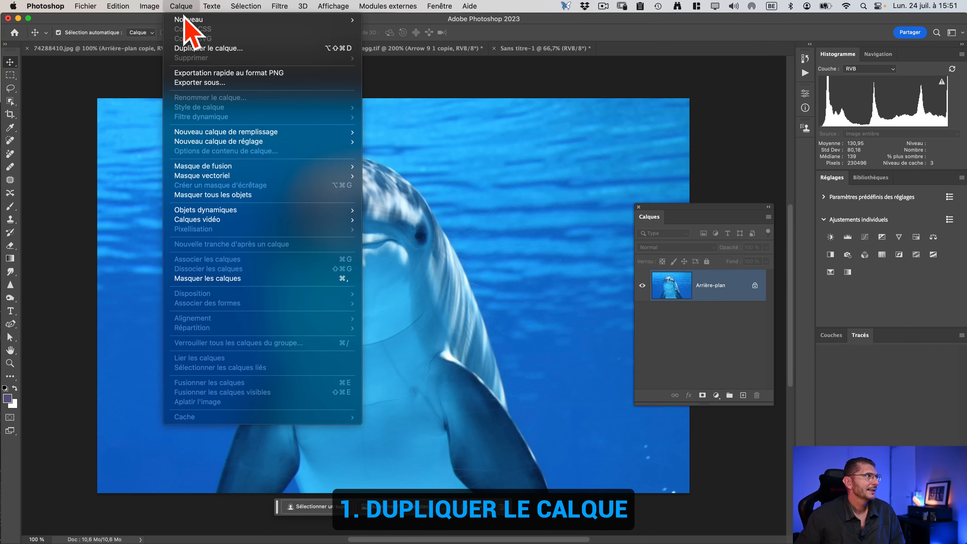
mouse_move(186, 20)
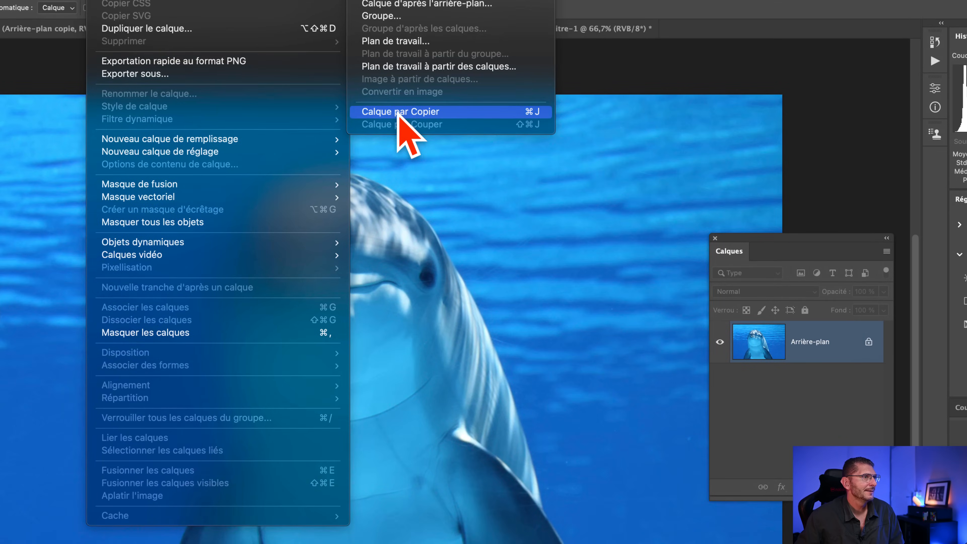
left_click(398, 112)
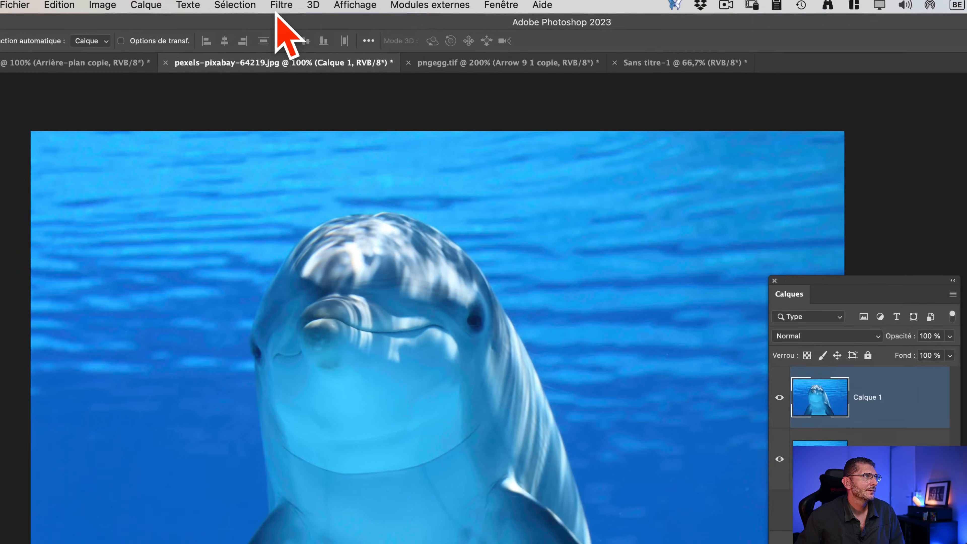
left_click(280, 6)
mouse_move(447, 249)
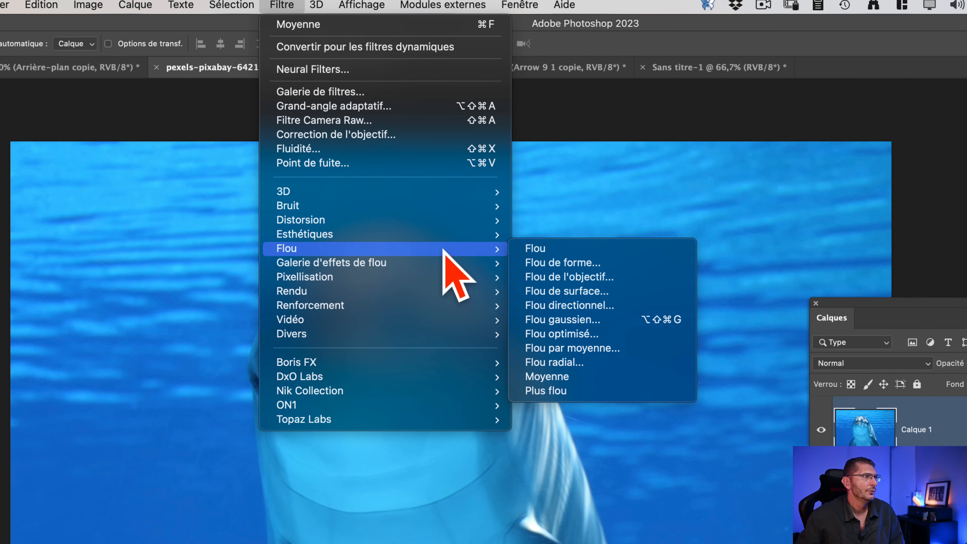
left_click(575, 377)
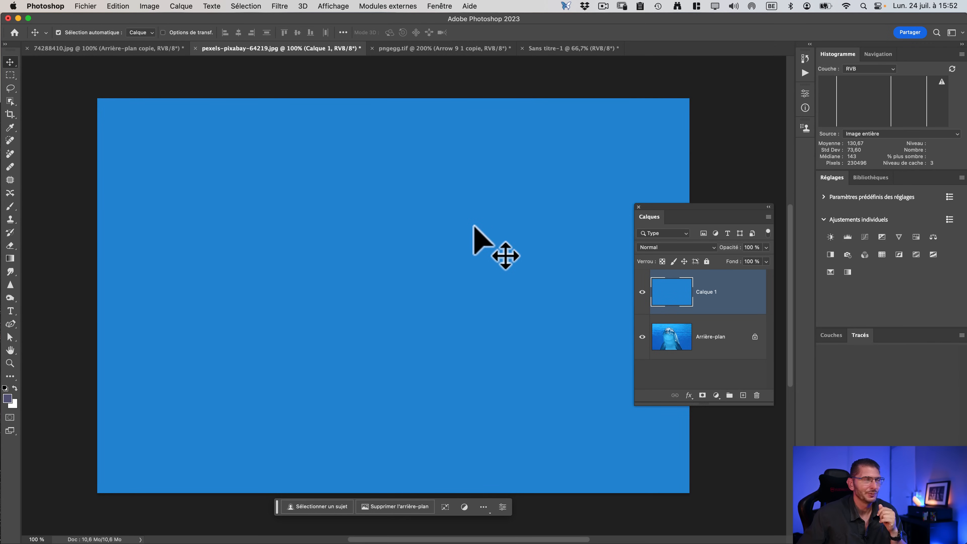
Step: Invert the averaged Calque 1 with Négatif and set its blending mode to Couleur
left_click(148, 6)
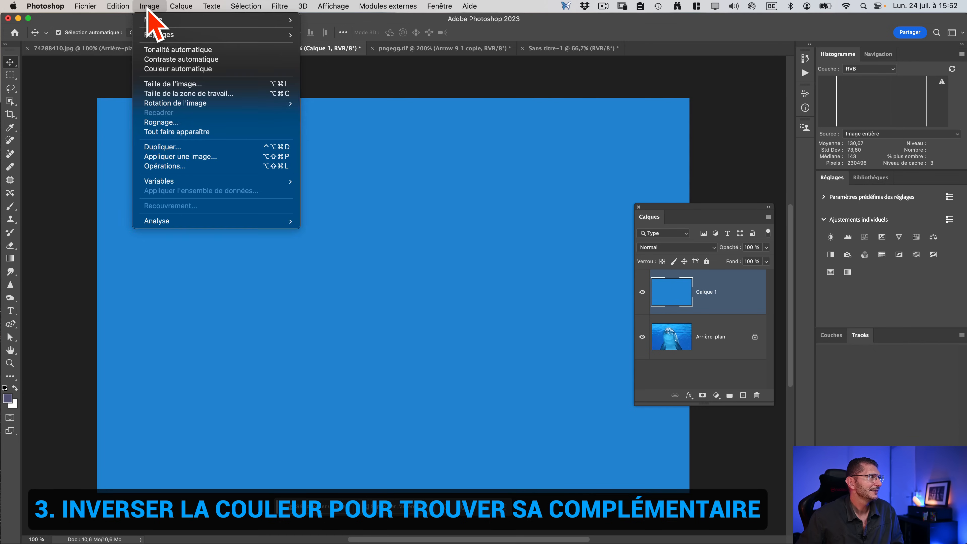
mouse_move(161, 35)
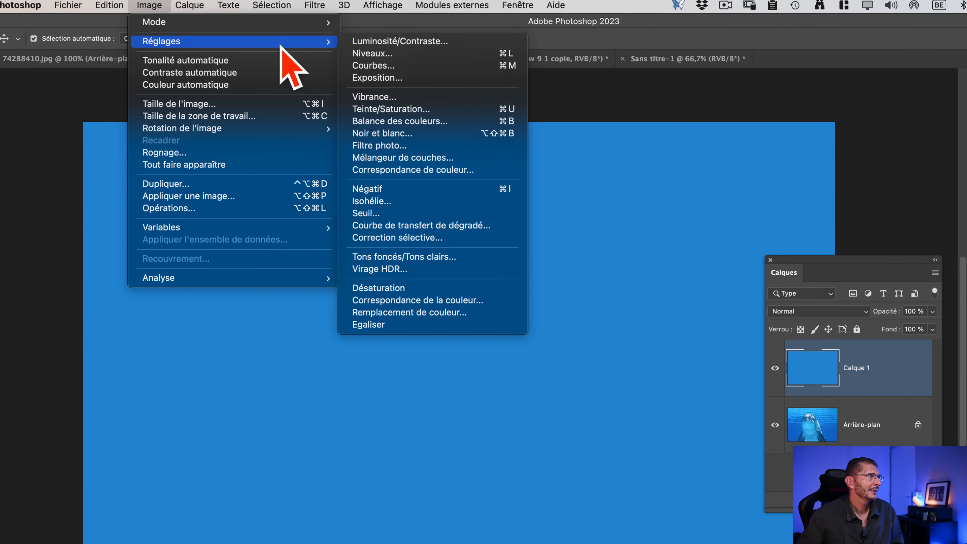
left_click(383, 189)
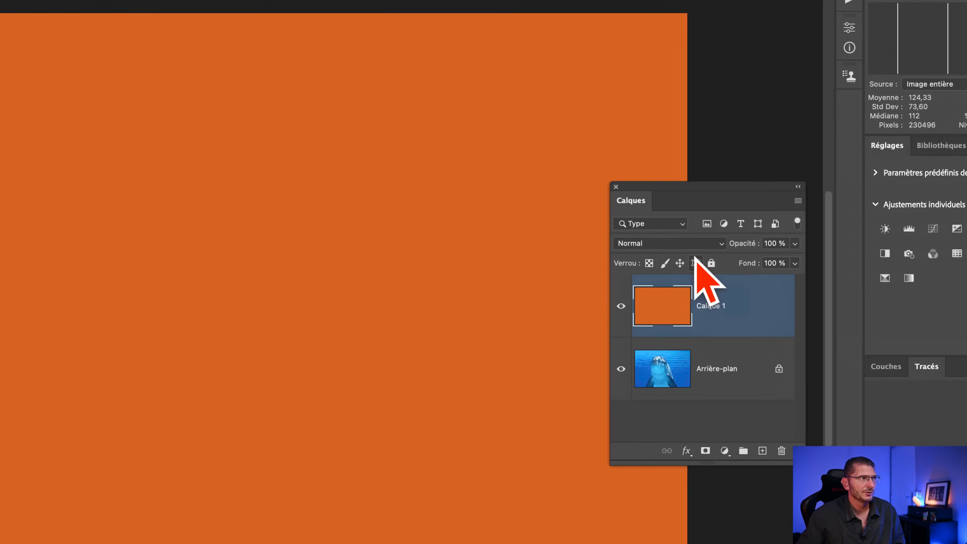
left_click(697, 244)
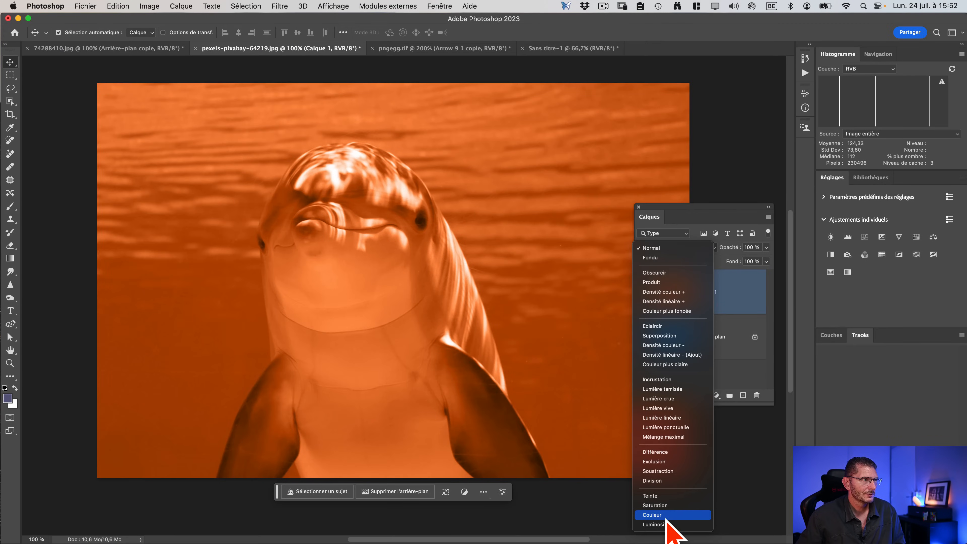
left_click(666, 518)
Step: Lower Calque 1's opacity to 0 %, raise it gradually to 44 %, and compare the dolphin photo with and without the correction
left_click_drag(755, 208, 392, 232)
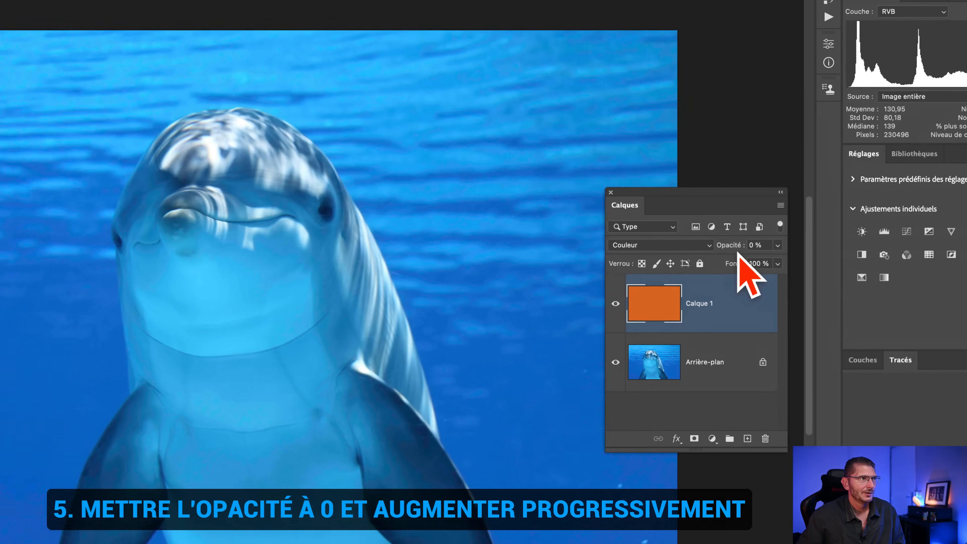
left_click_drag(736, 251, 759, 257)
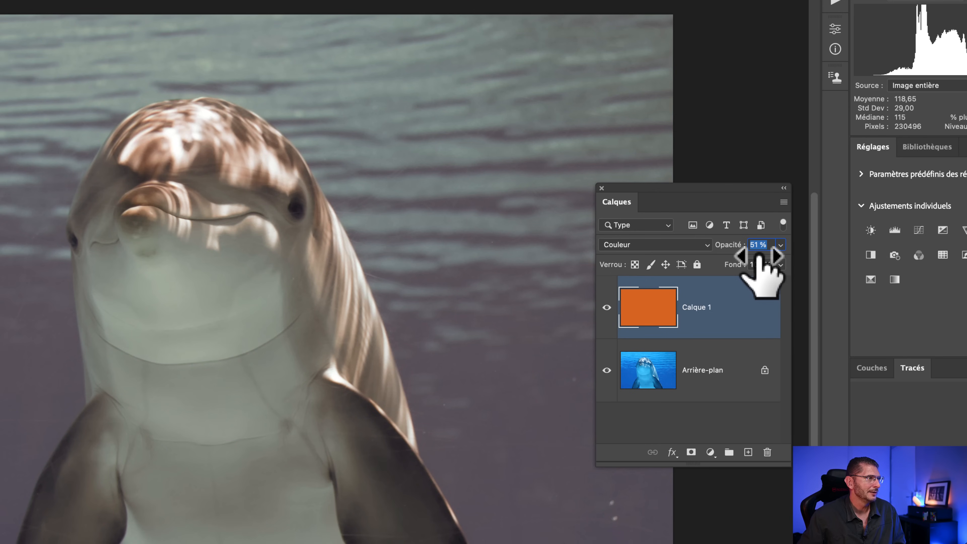
left_click_drag(759, 257, 754, 257)
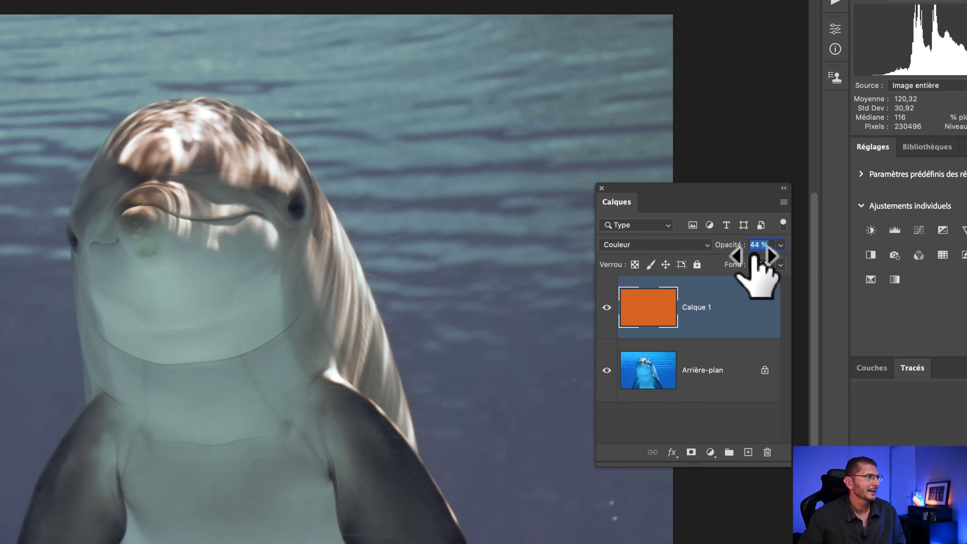
left_click(607, 307)
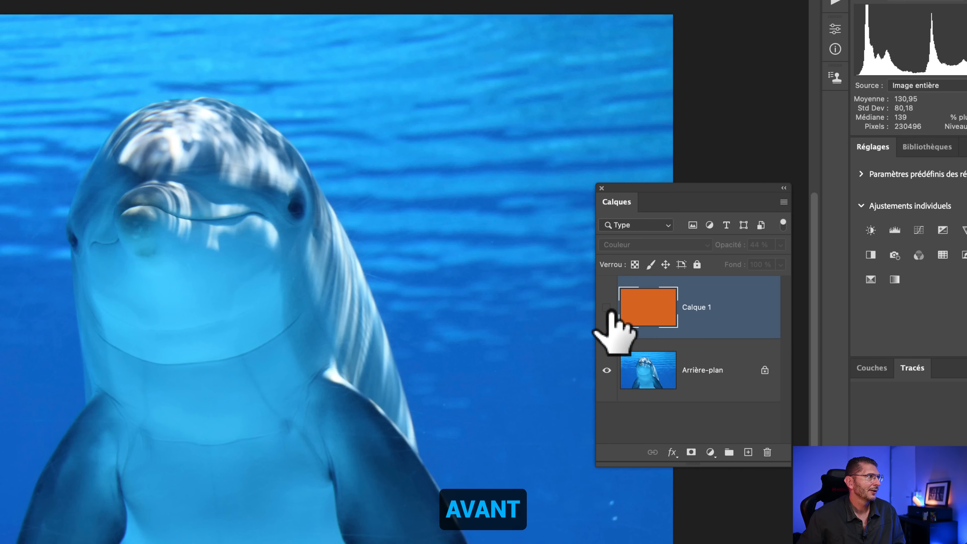
left_click(607, 307)
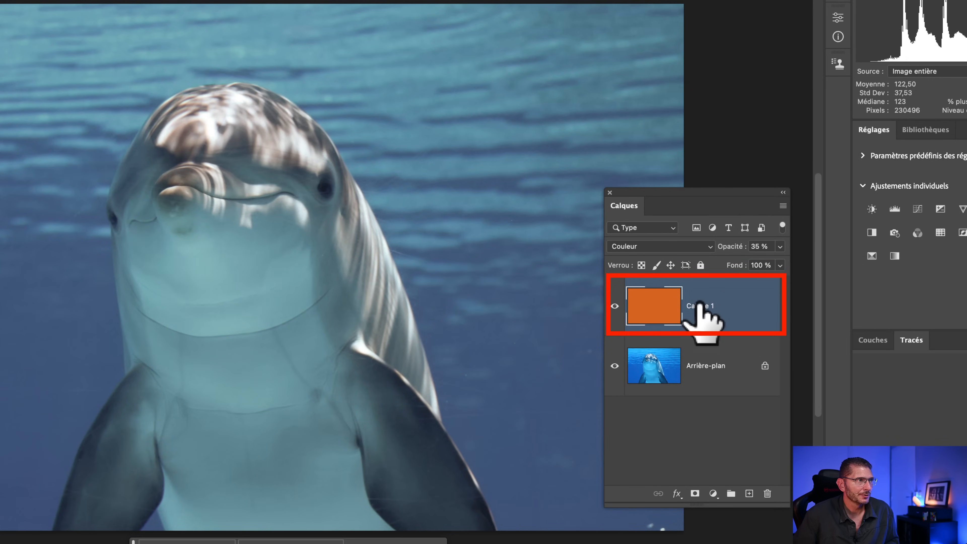
Step: Delete Calque 1 from the dolphin image and dock the Calques panel as a full-height column
left_click_drag(697, 304, 769, 497)
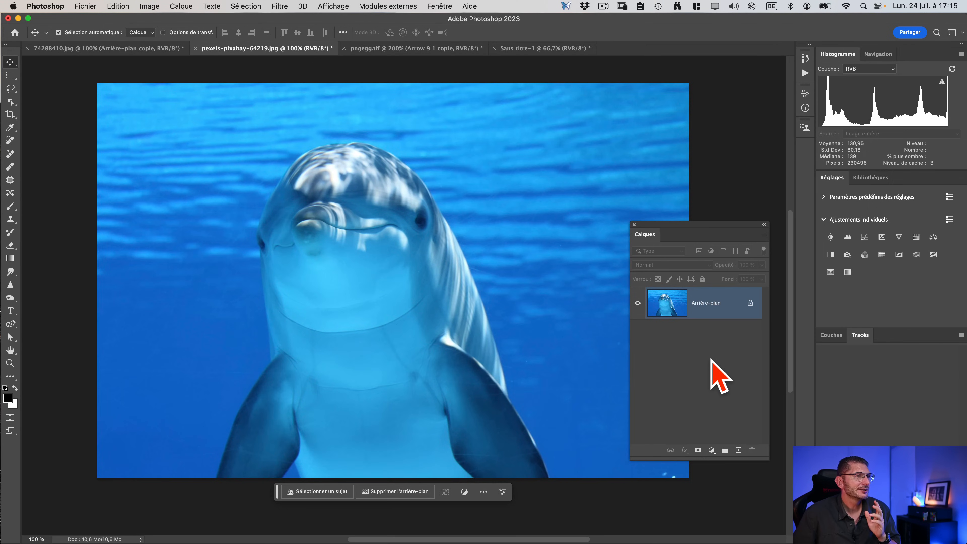
left_click_drag(648, 225, 791, 233)
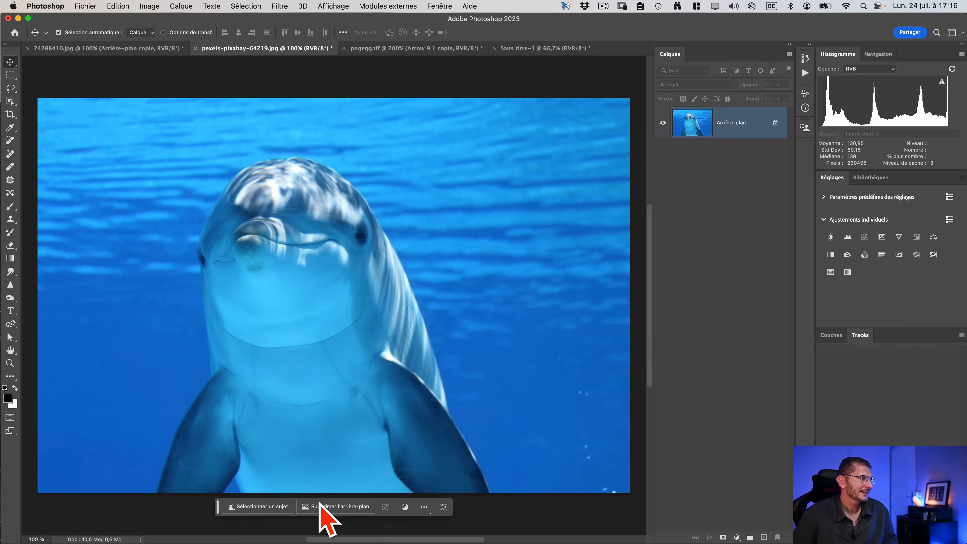
Step: Check that the Barre des tâches contextuelle is enabled and select the dolphin with Sélectionner un sujet
left_click(440, 6)
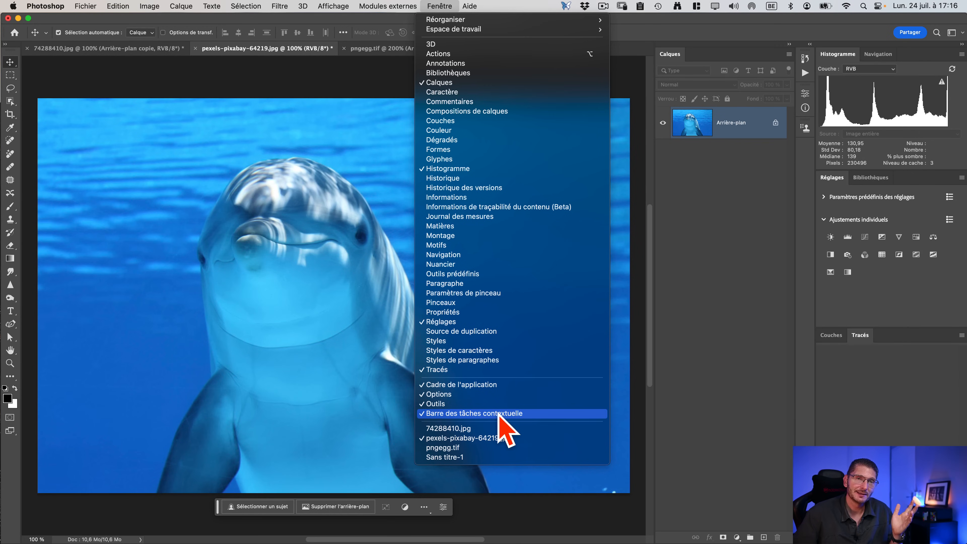
left_click(240, 51)
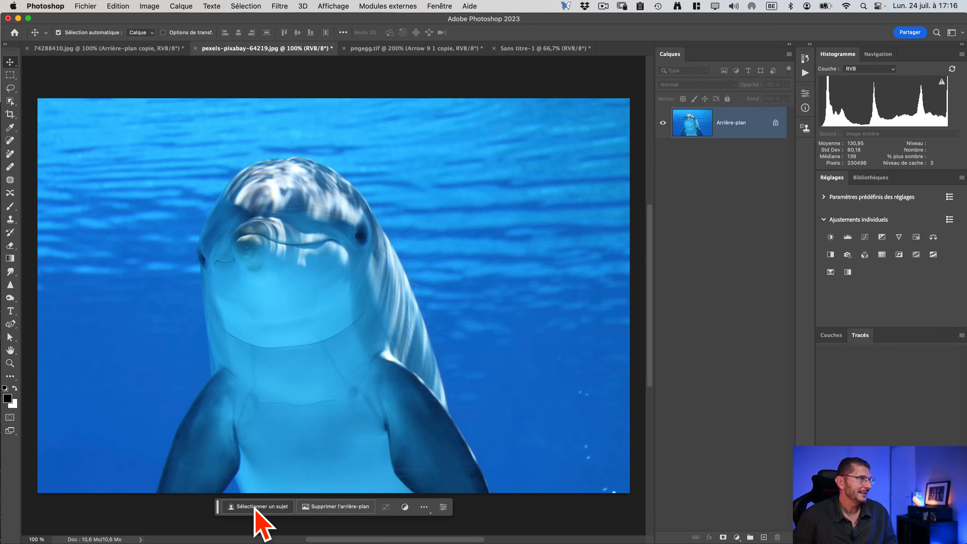
left_click(254, 508)
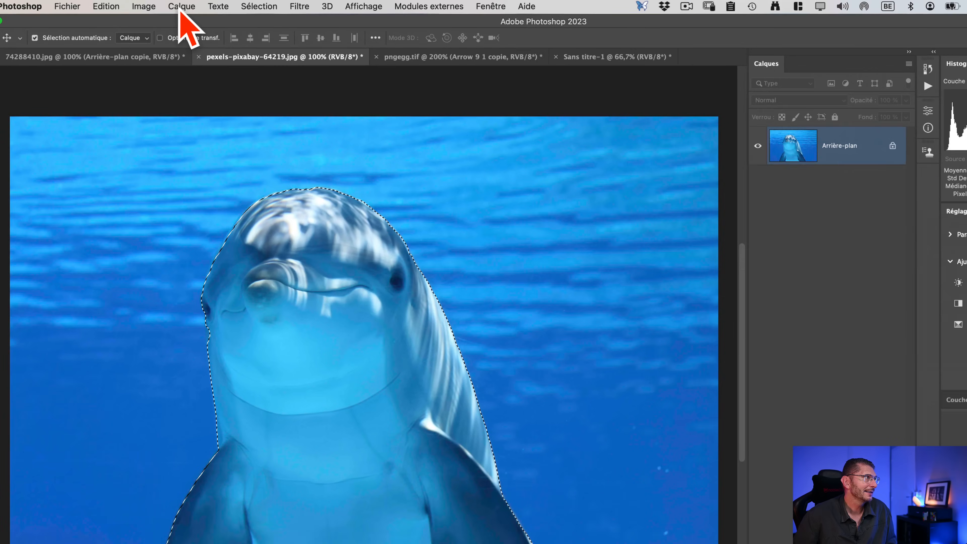
Step: Copy the selected dolphin to a new layer with Calque par Copier and name the layer flipper
left_click(181, 6)
mouse_move(207, 21)
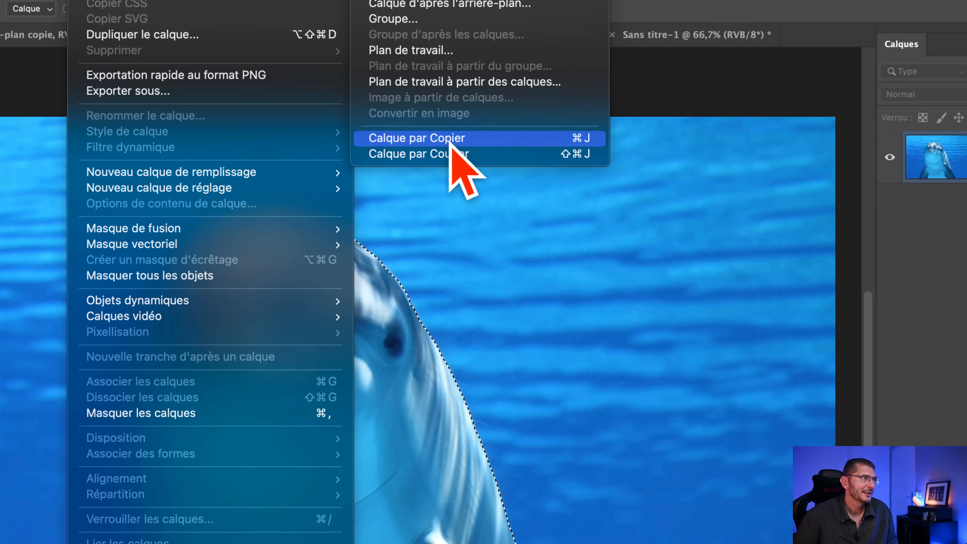
left_click(456, 157)
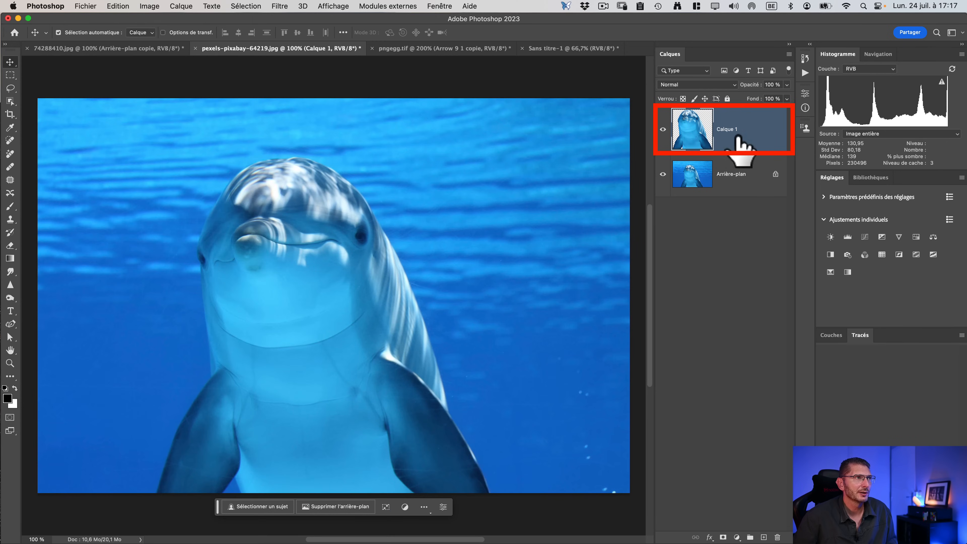
double_click(728, 132)
key("BackSpace")
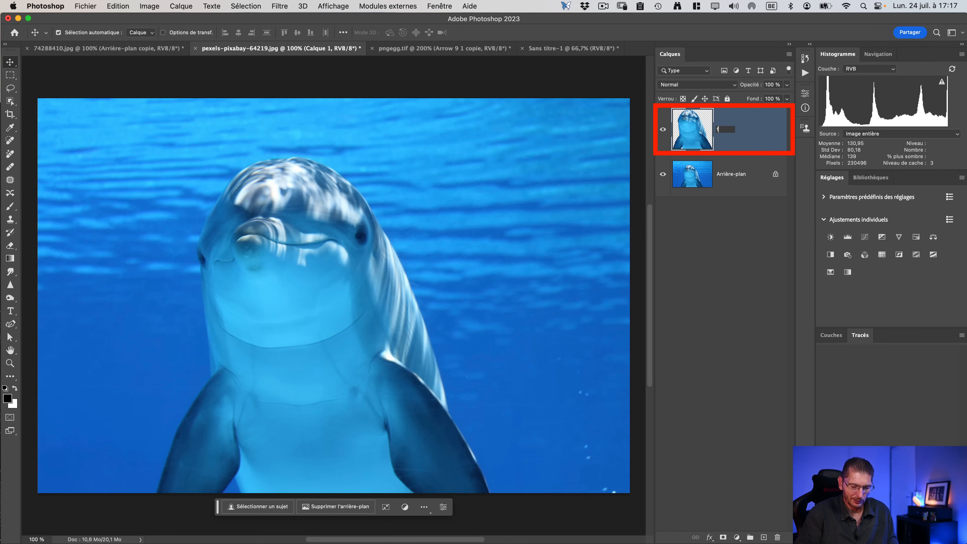
type("flipper")
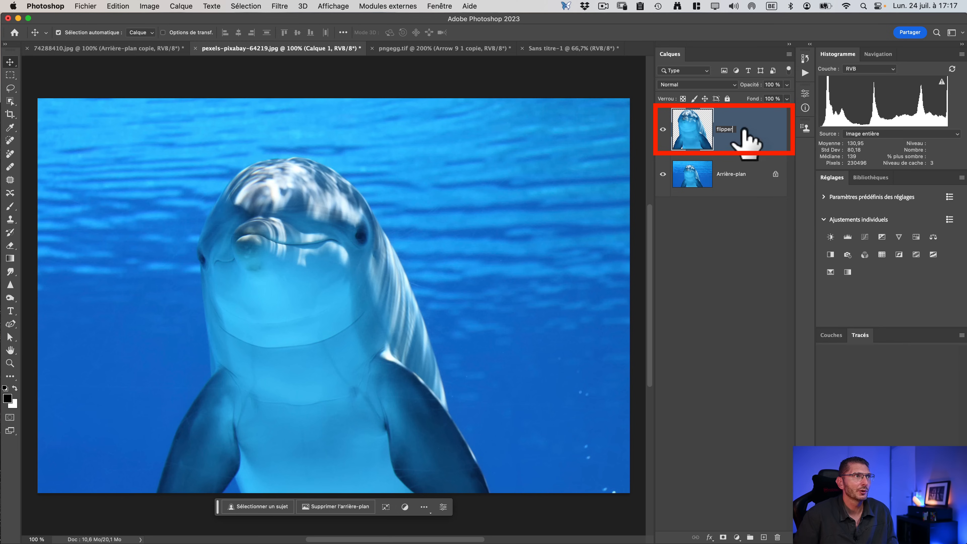
double_click(720, 130)
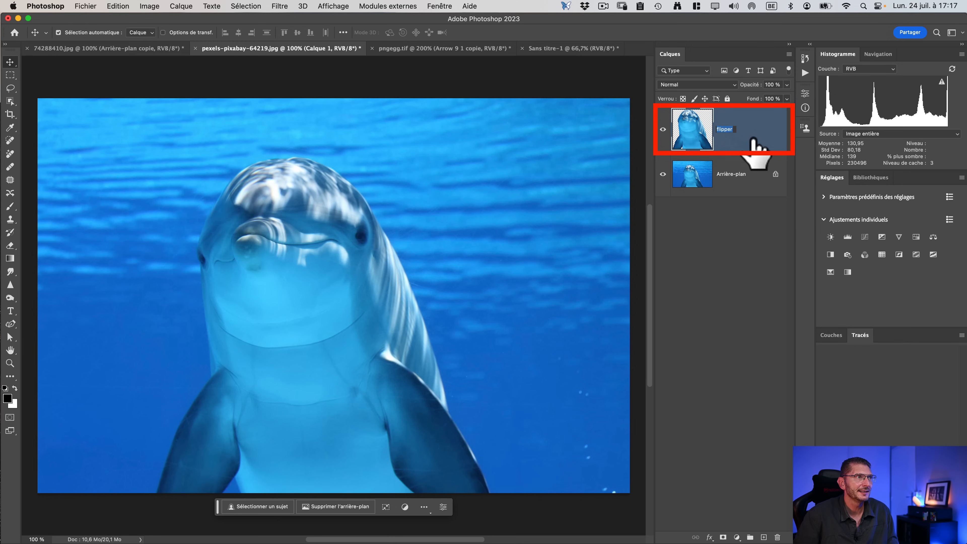
key("Return")
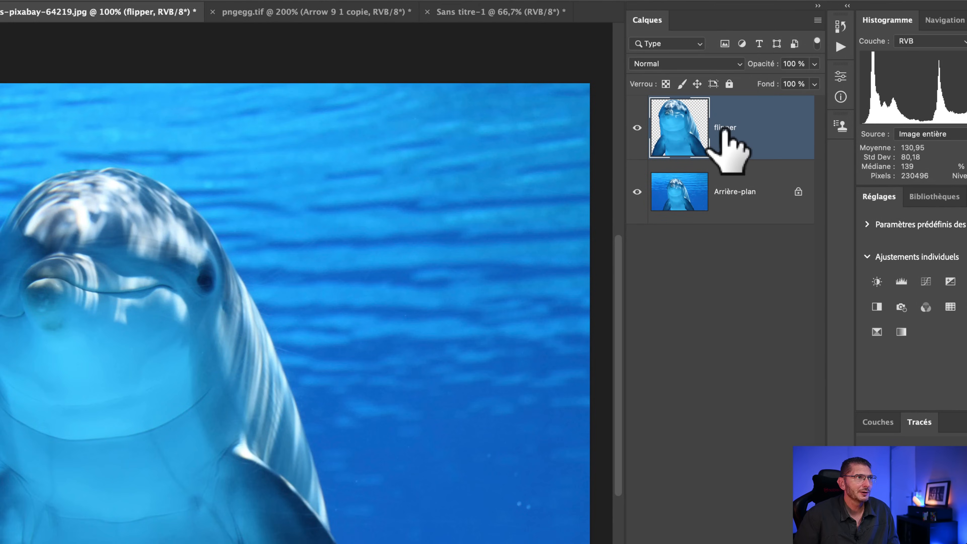
double_click(724, 130)
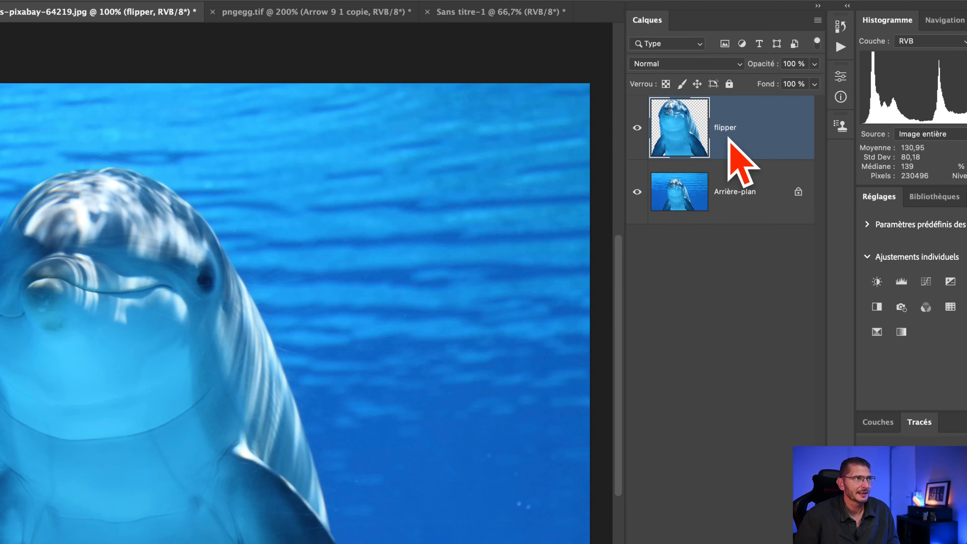
double_click(732, 138)
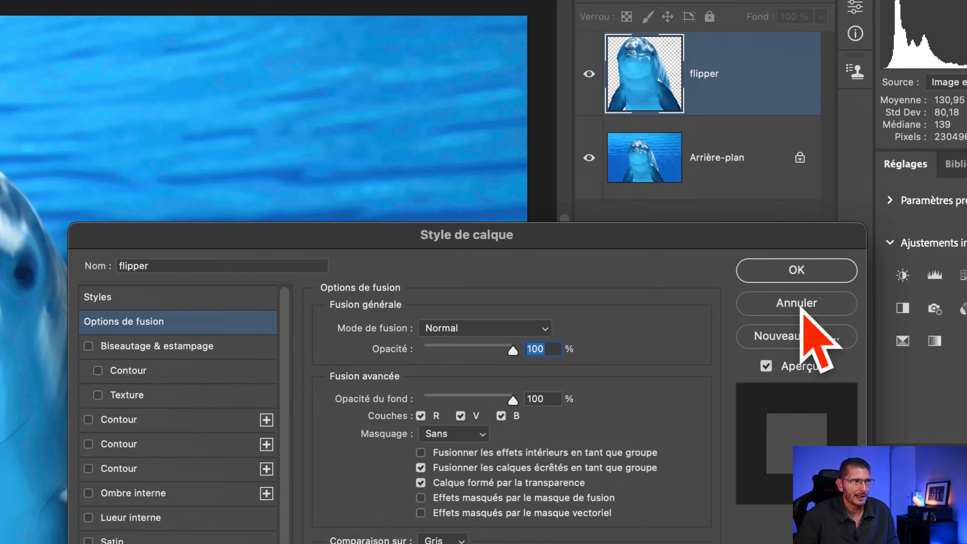
left_click(801, 305)
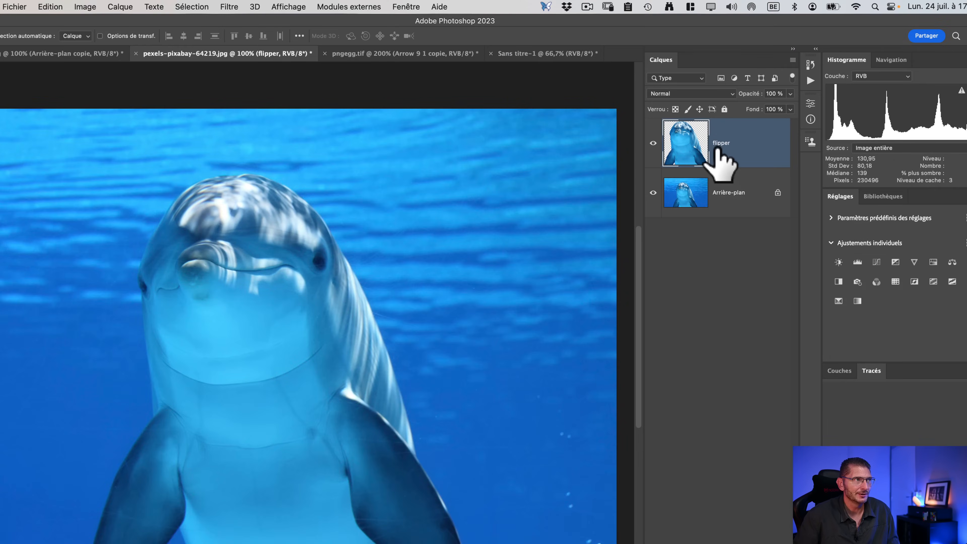
double_click(715, 151)
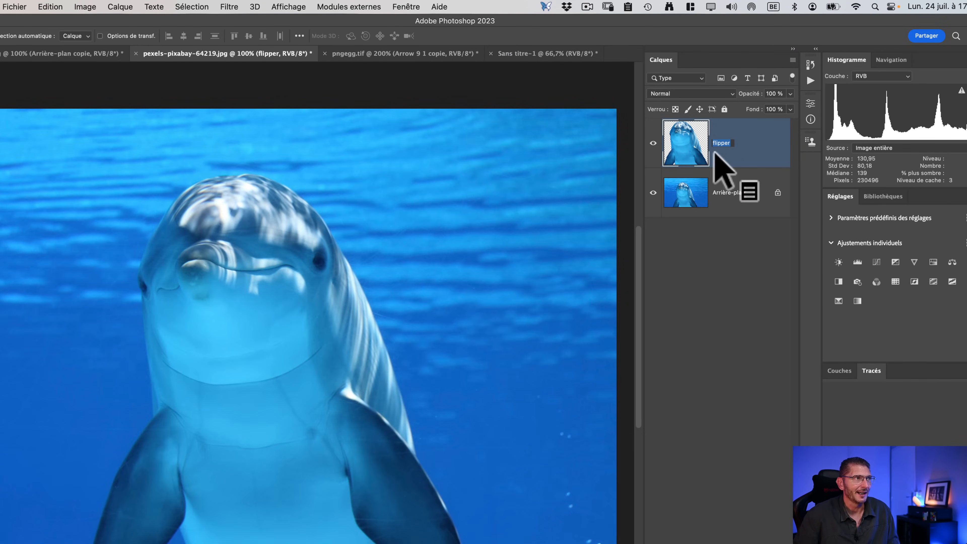
left_click(754, 157)
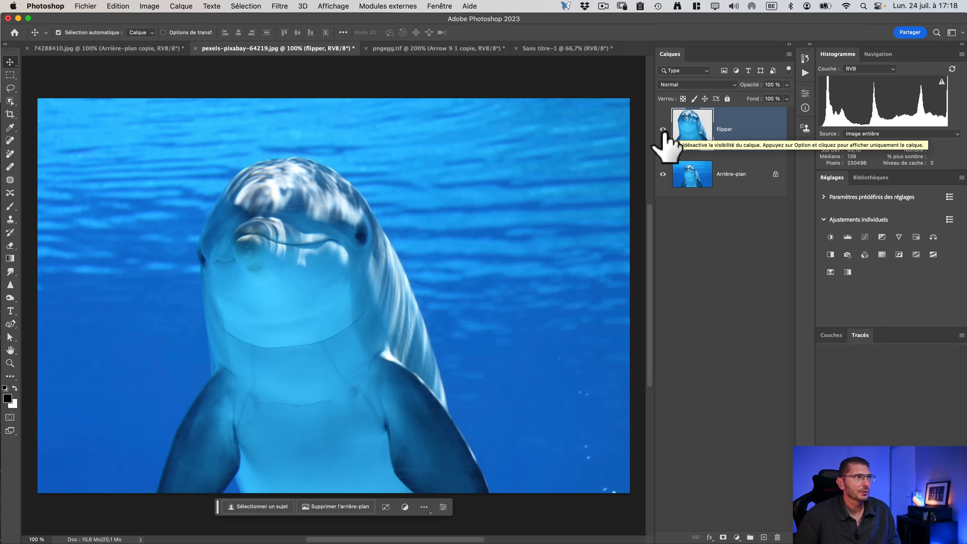
Step: Isolate the flipper layer to inspect the cut-out dolphin, and restore the display of all layers
left_click(663, 129, "alt")
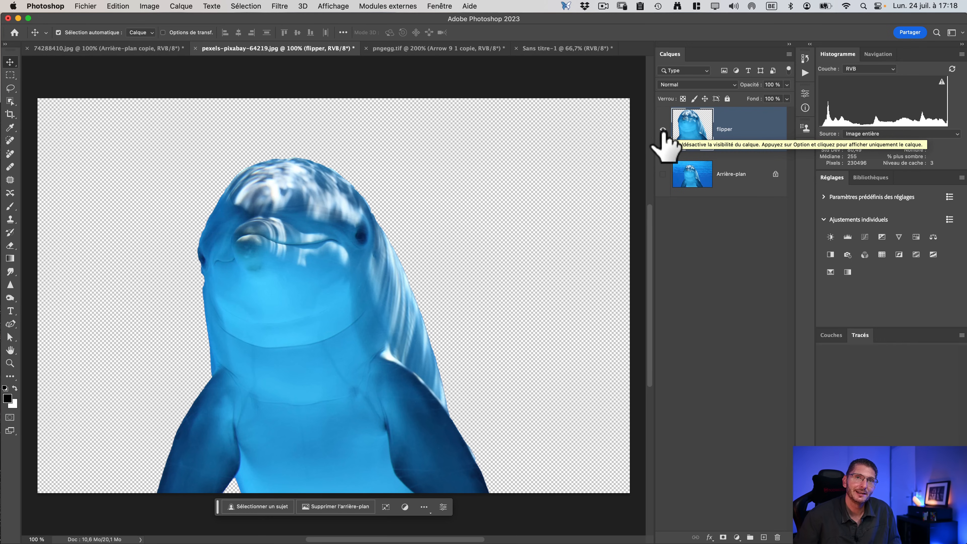
key("alt")
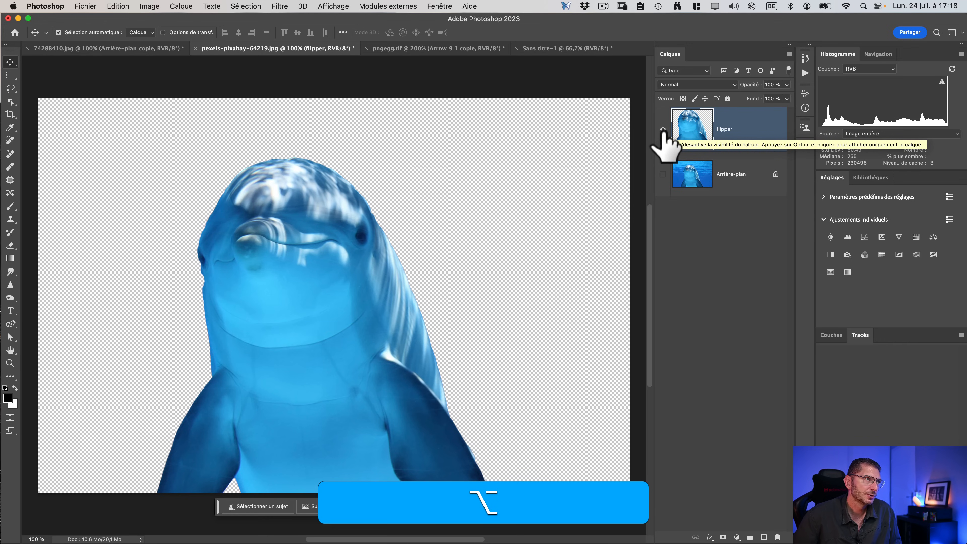
left_click(663, 129, "alt")
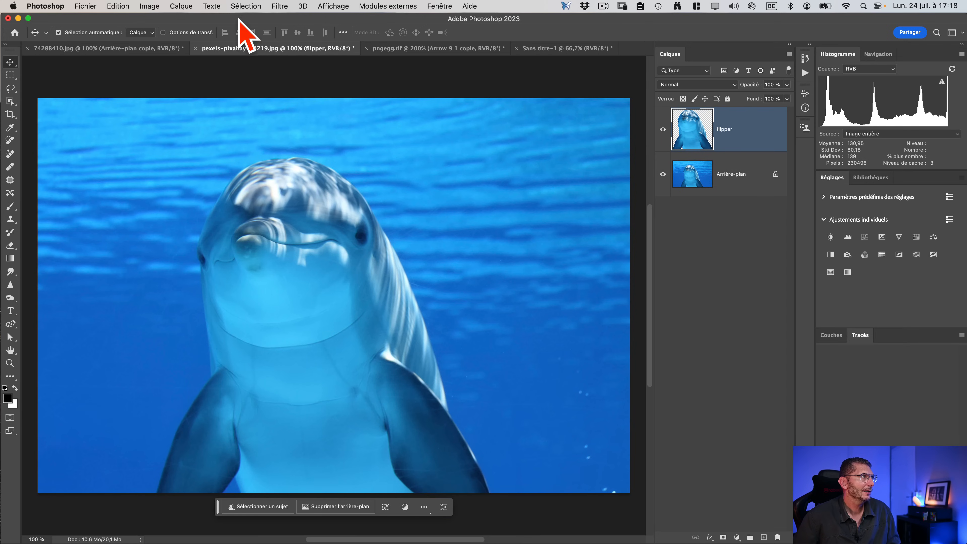
Step: Average the flipper layer's colour with the Moyenne blur filter and invert it with Négatif
left_click(280, 6)
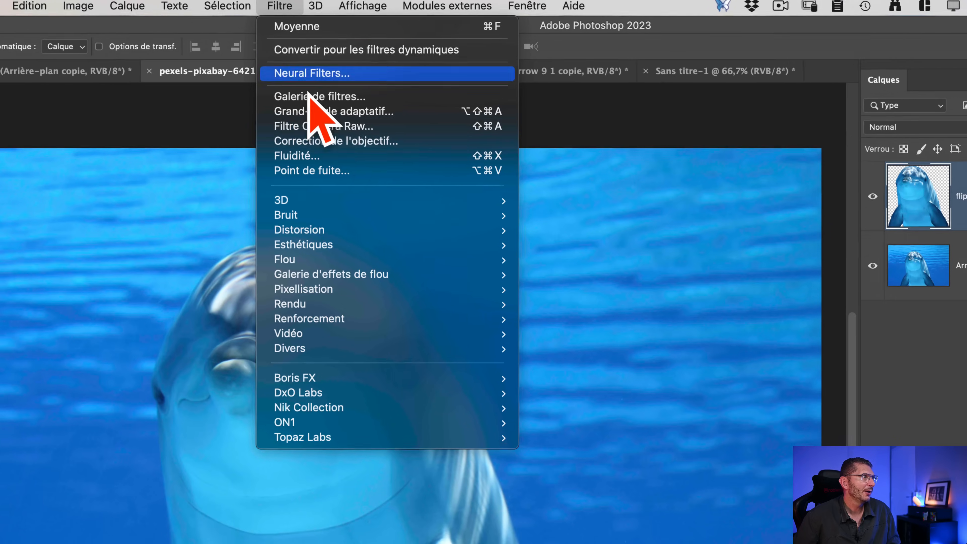
mouse_move(442, 260)
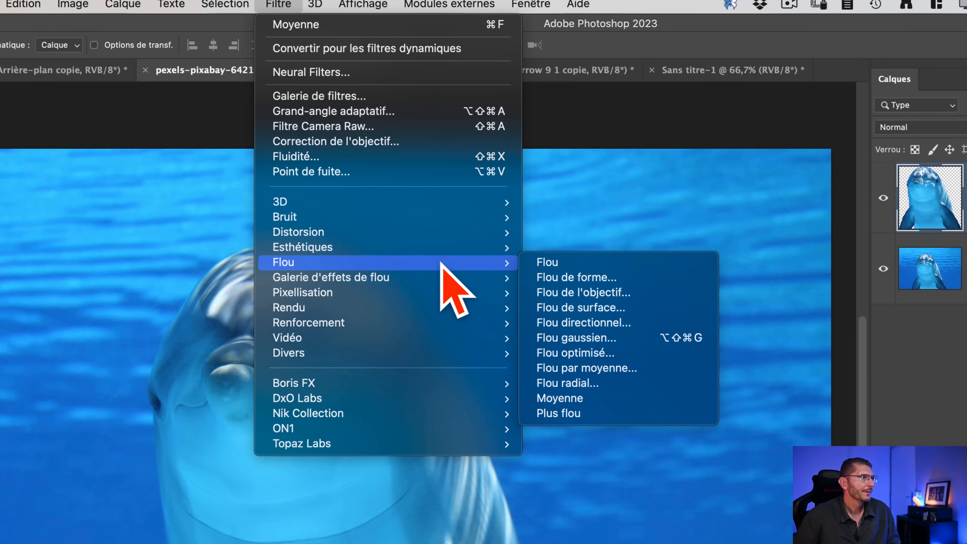
left_click(589, 399)
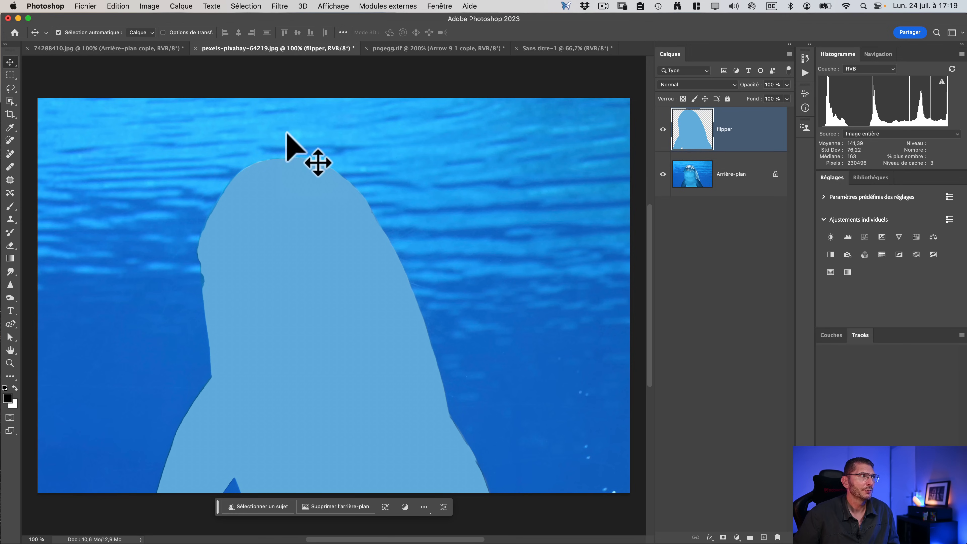
left_click(149, 6)
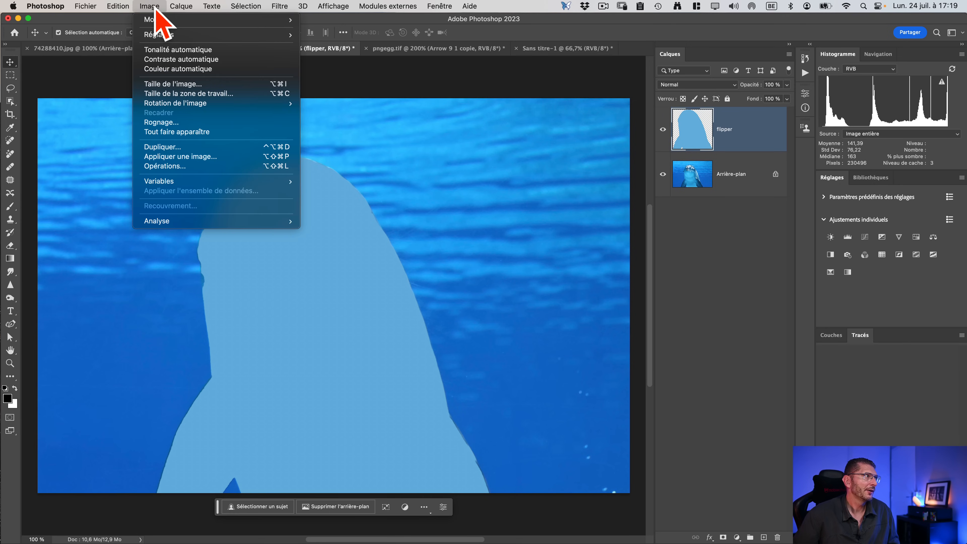
mouse_move(167, 36)
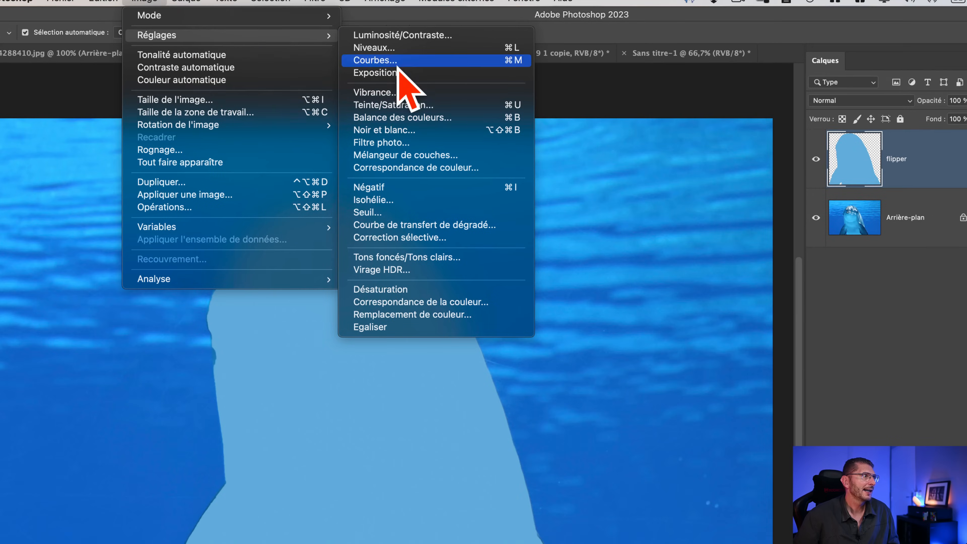
left_click(421, 188)
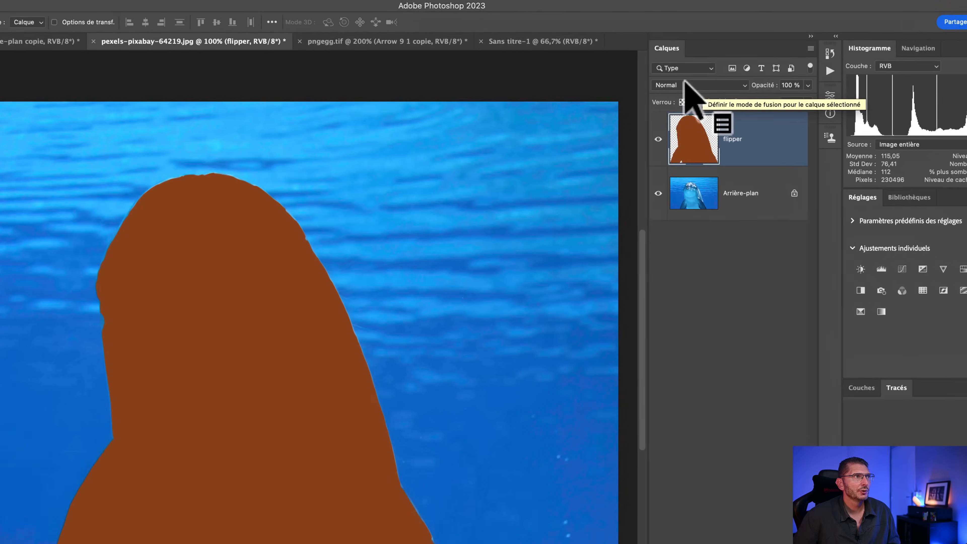
Step: Set the flipper layer's blending mode to Couleur and its opacity to 53 %, and compare the dolphin with and without the correction
left_click(686, 85)
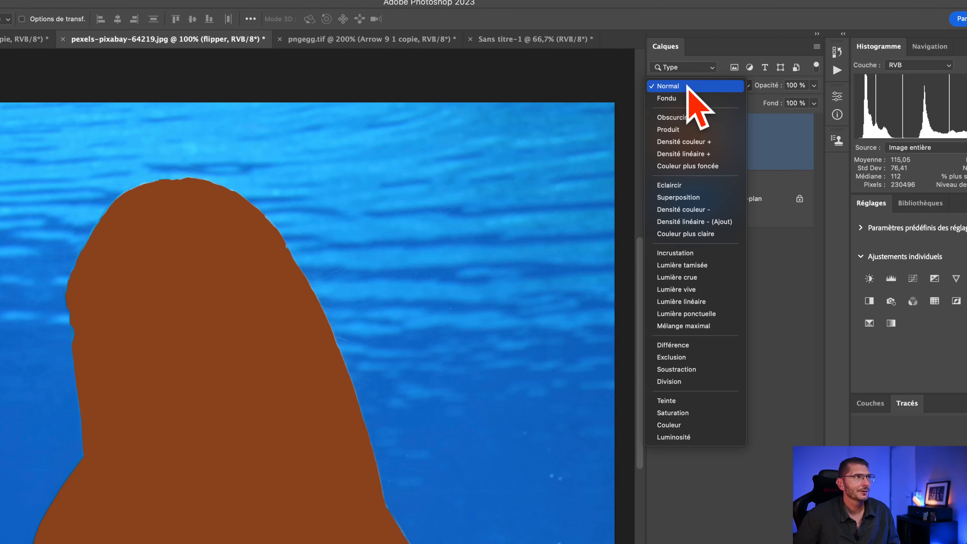
left_click(676, 425)
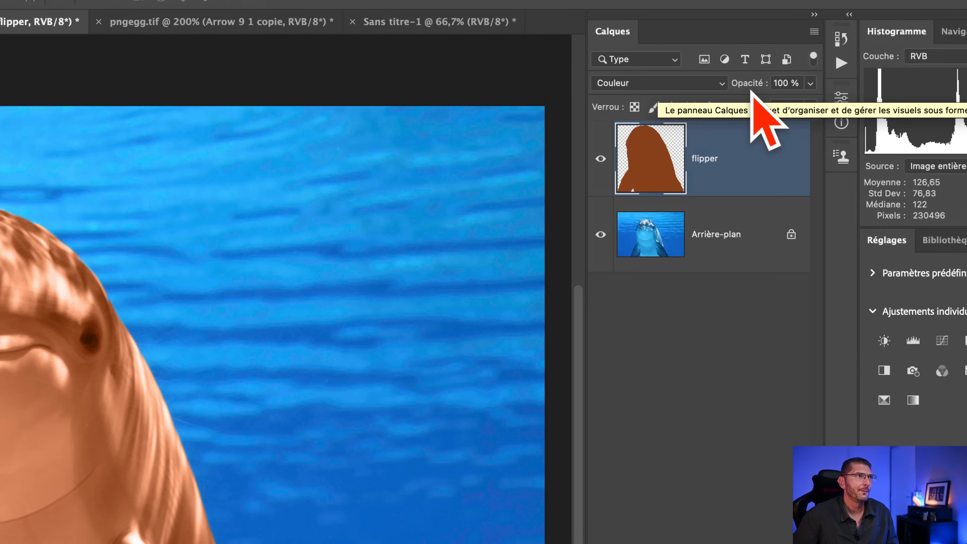
left_click_drag(773, 86, 525, 91)
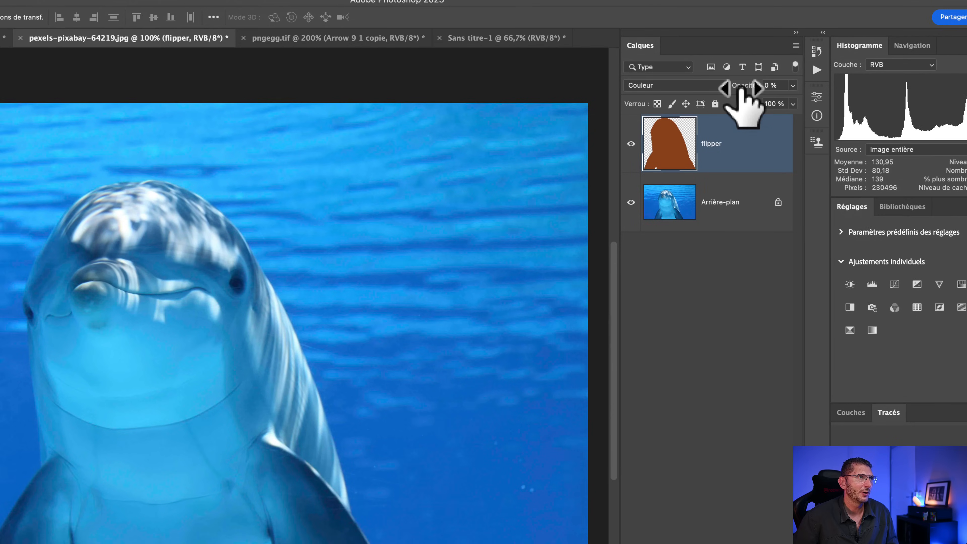
left_click_drag(742, 88, 776, 90)
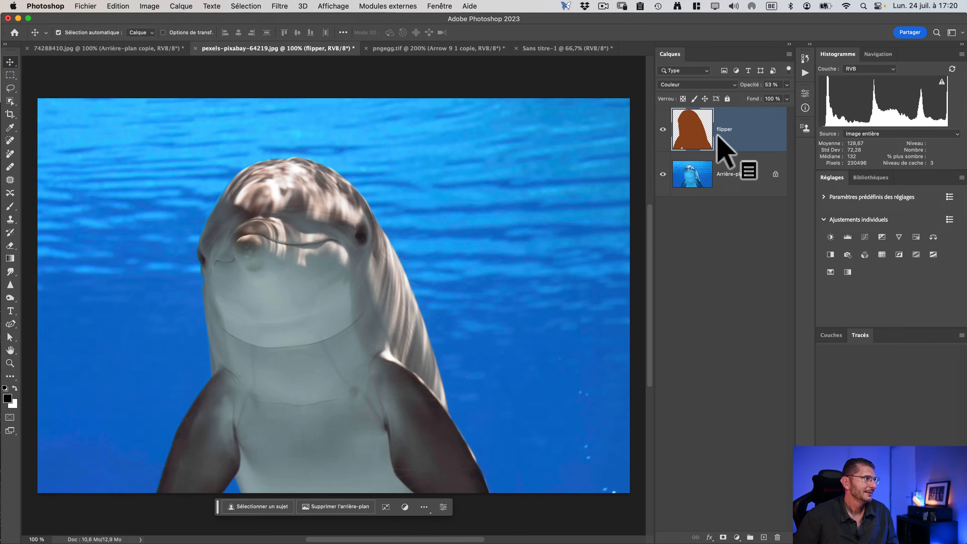
left_click(663, 129)
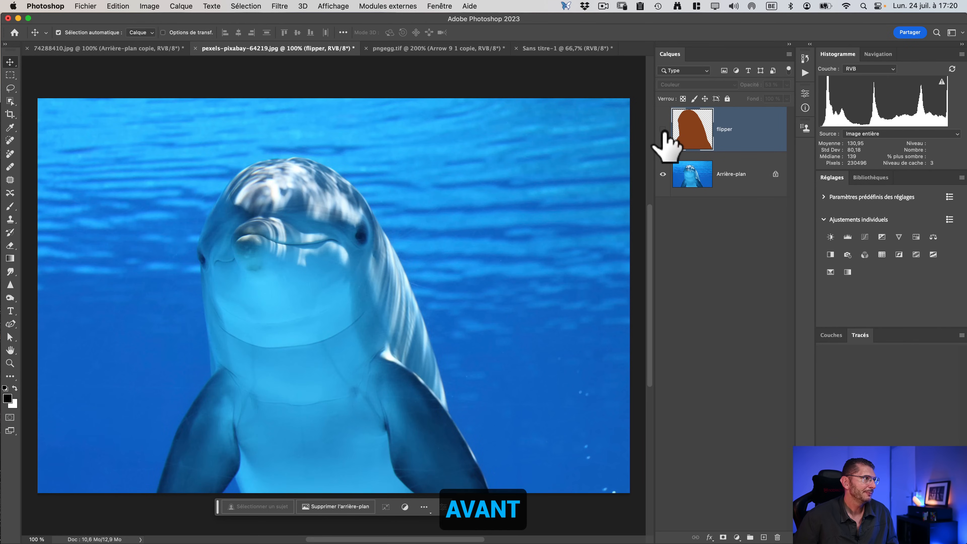
left_click(663, 129)
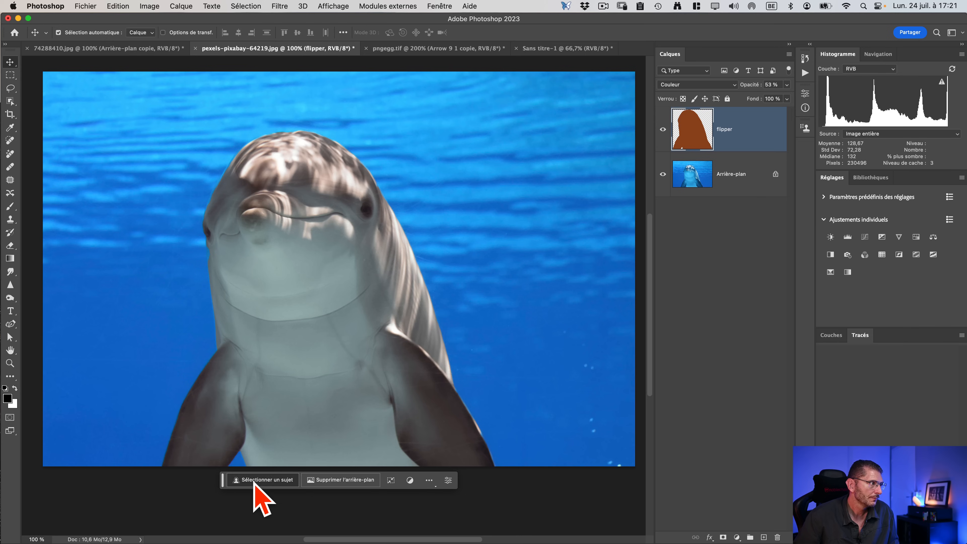
Step: Try Sélectionner un sujet from the flipper layer, switch to the Arrière-plan layer and clear the selection
left_click(254, 481)
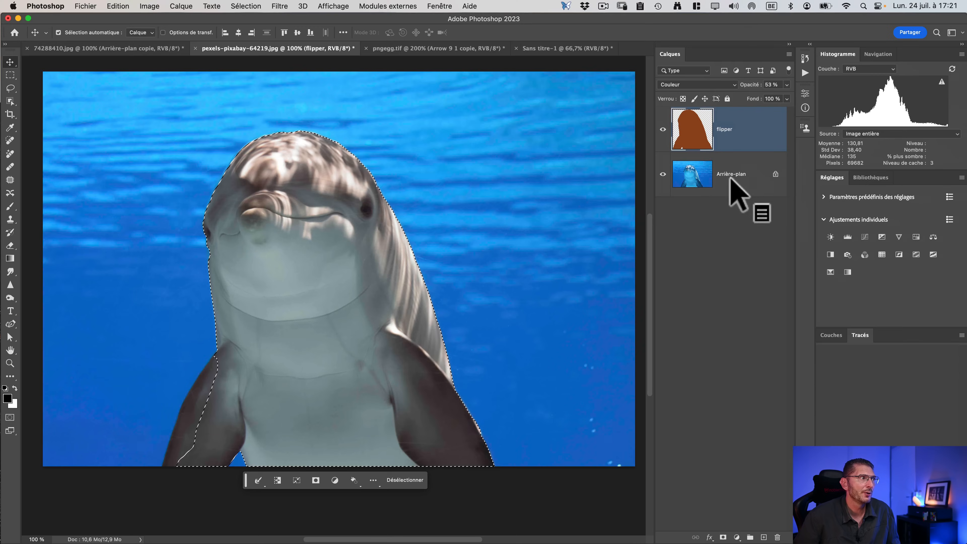
left_click(738, 186)
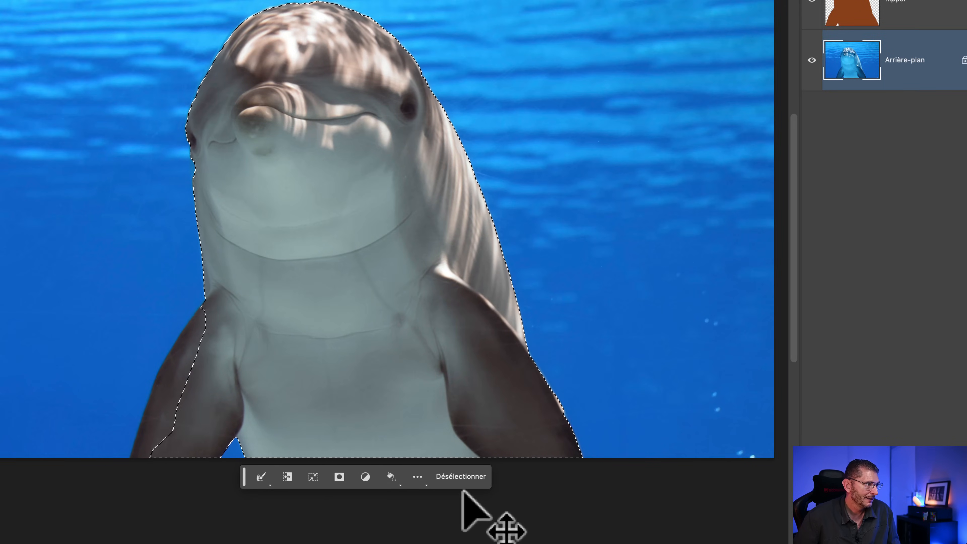
left_click(457, 478)
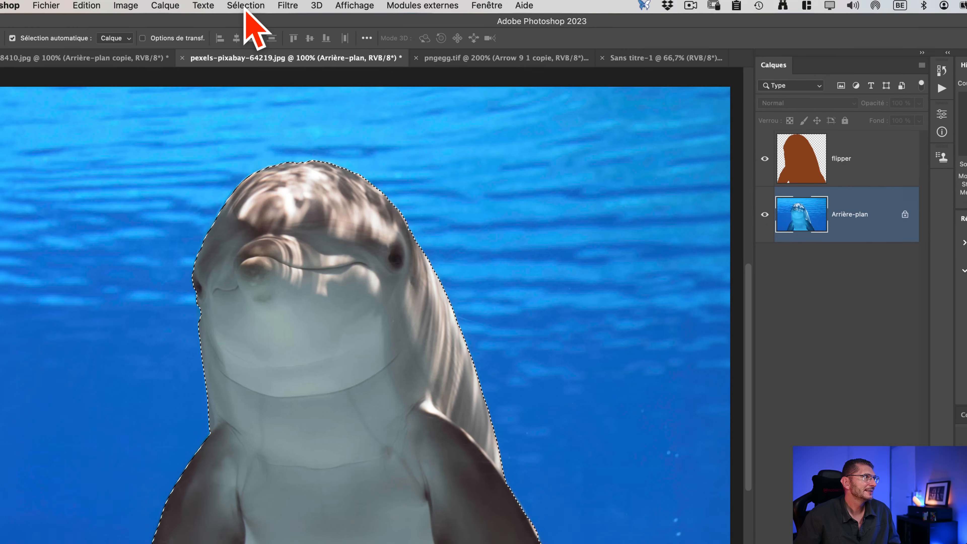
Step: Invert the dolphin selection to copy the surrounding water from Arrière-plan to a new layer, and show only that layer
left_click(245, 6)
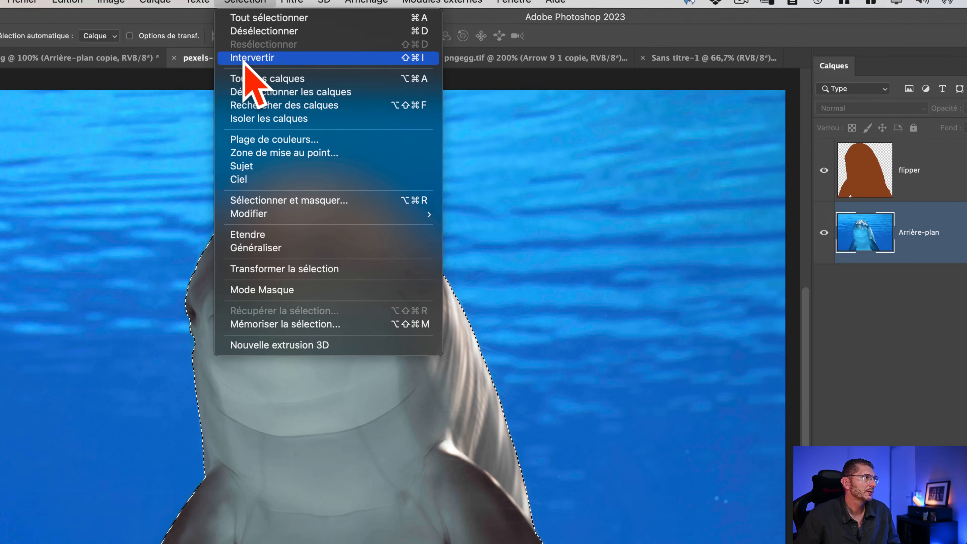
left_click(266, 59)
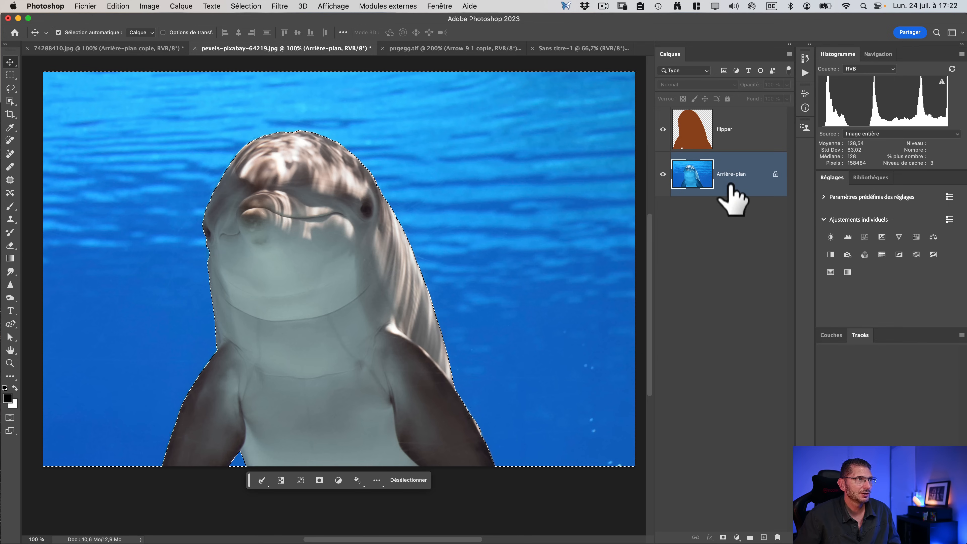
left_click(181, 6)
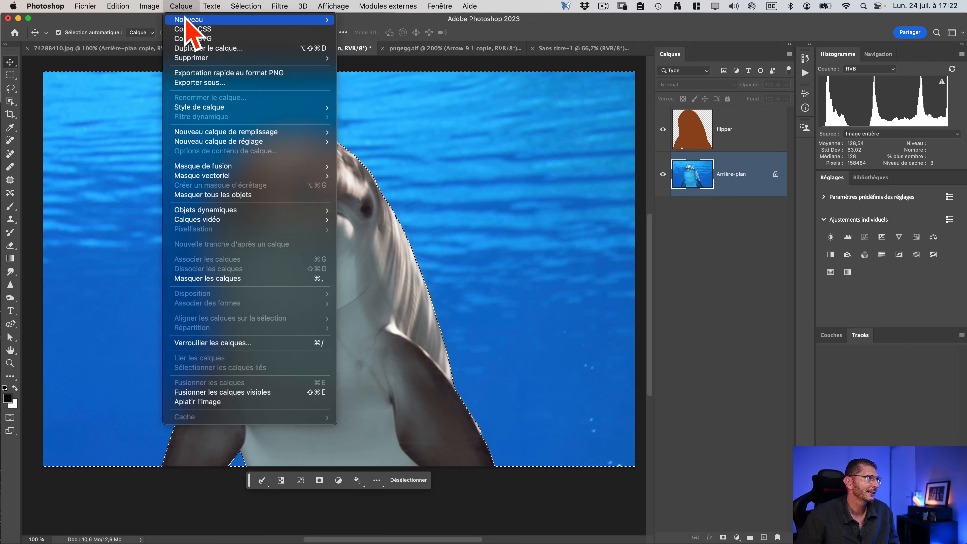
mouse_move(212, 22)
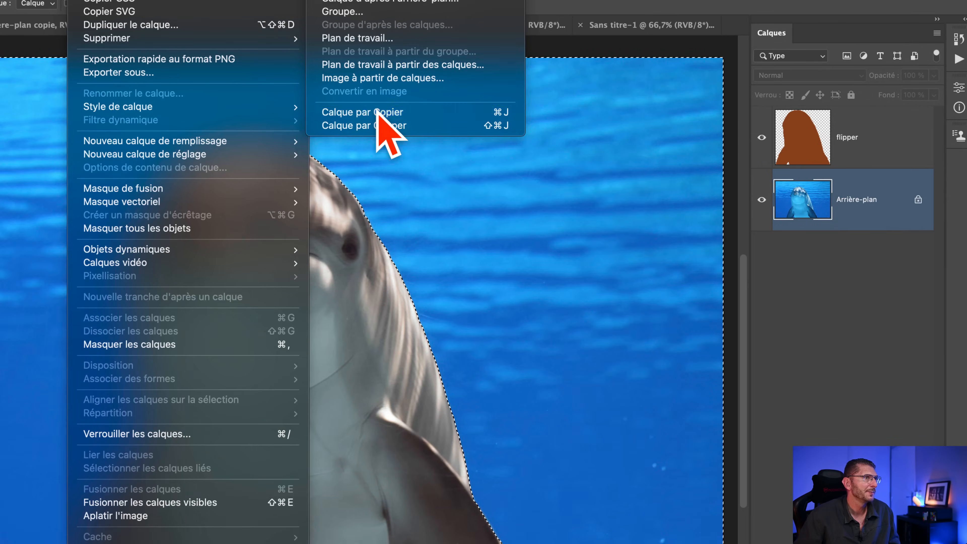
left_click(378, 114)
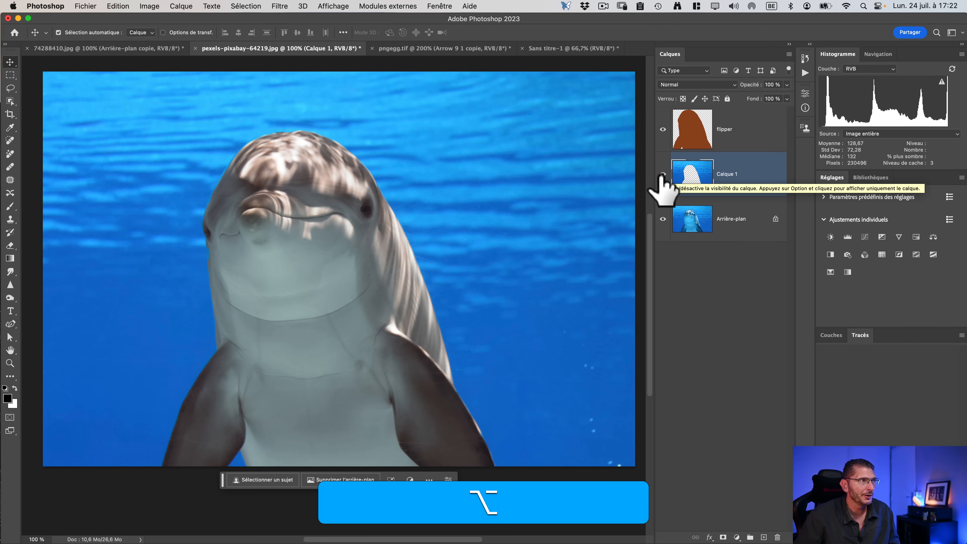
left_click(663, 174, "alt")
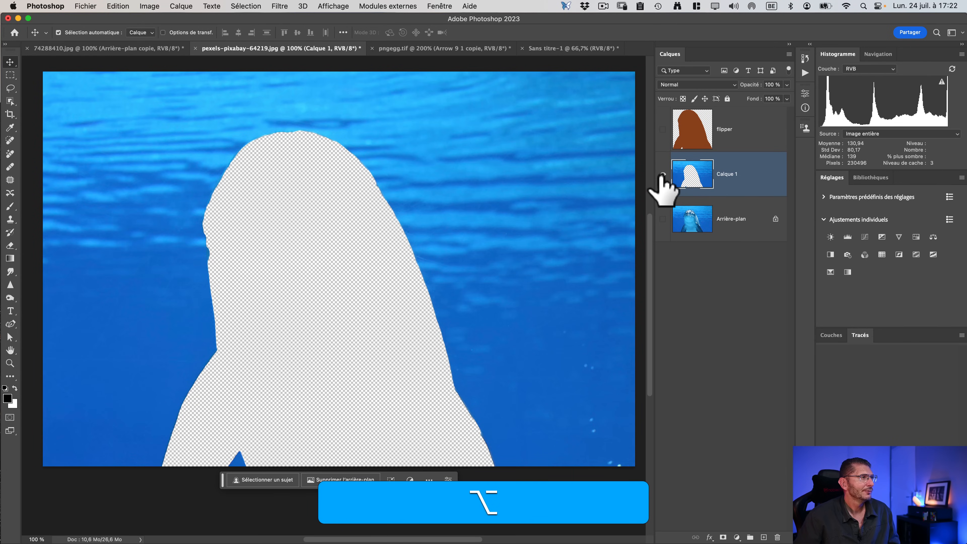
Step: Show all the layers again and rename the copied water layer Calque 1 as arrière plan
left_click(663, 174, "alt")
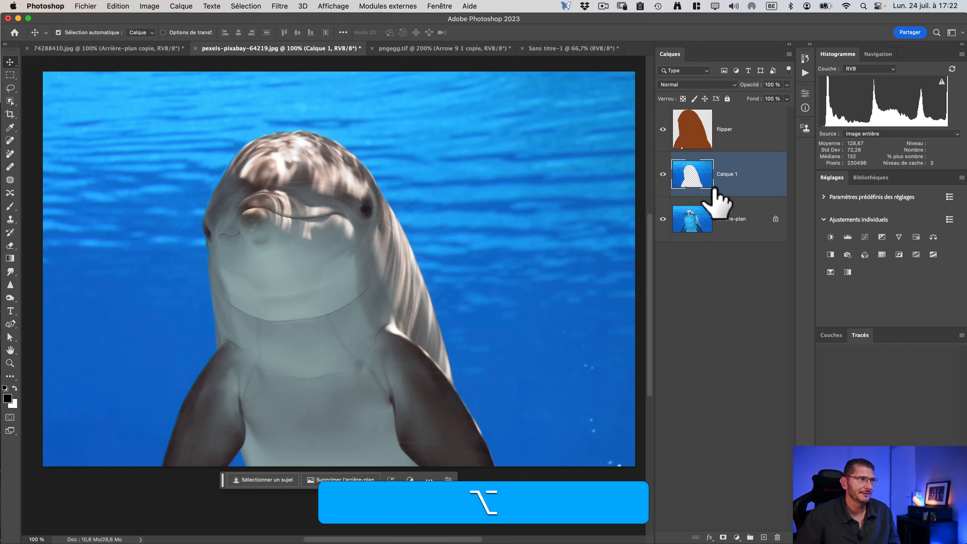
double_click(727, 174)
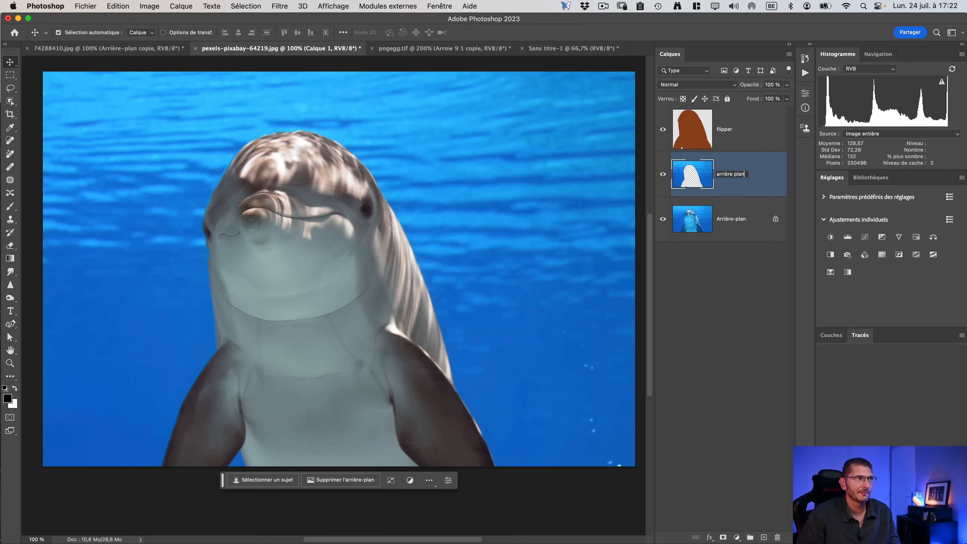
key("Return")
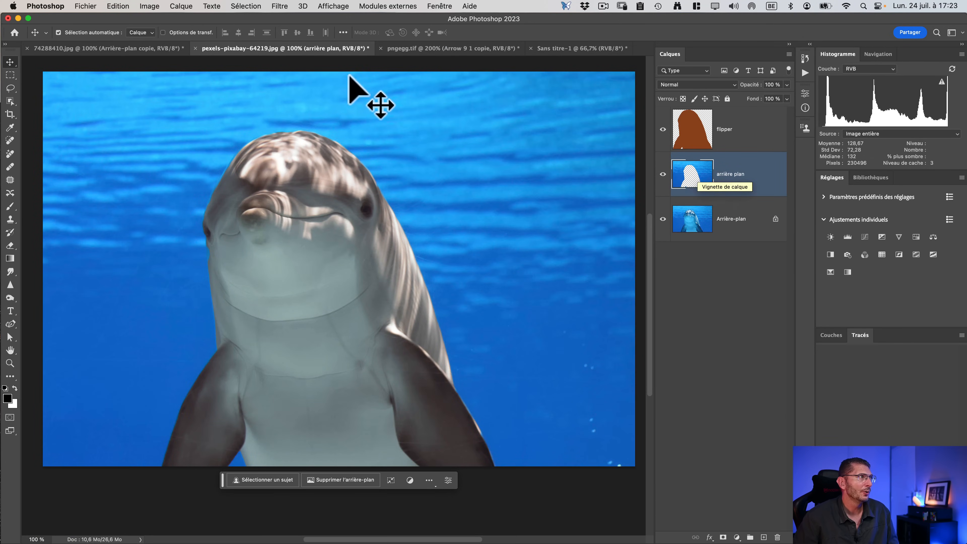
Step: Average the water layer's colour with the Moyenne blur filter and invert the resulting flat colour
left_click(281, 6)
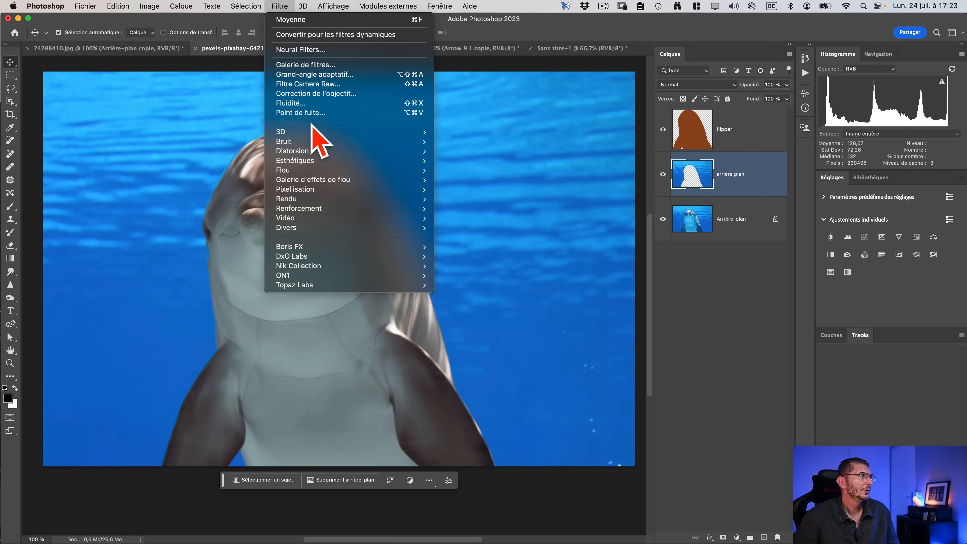
mouse_move(419, 170)
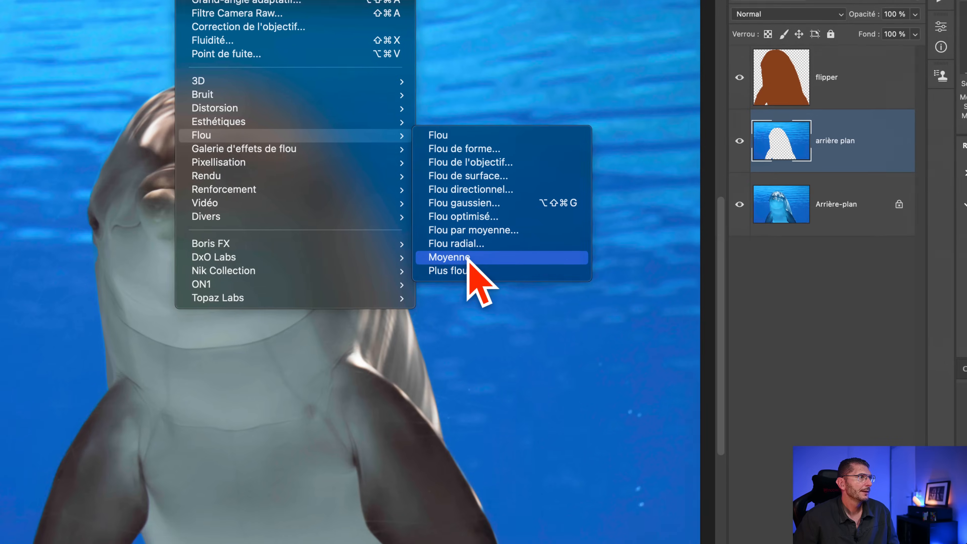
left_click(484, 258)
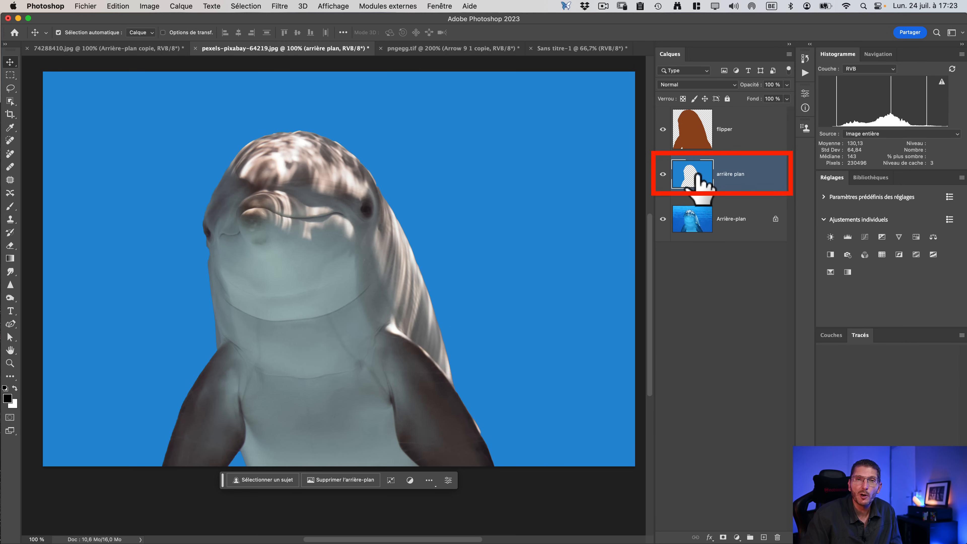
key("super+i")
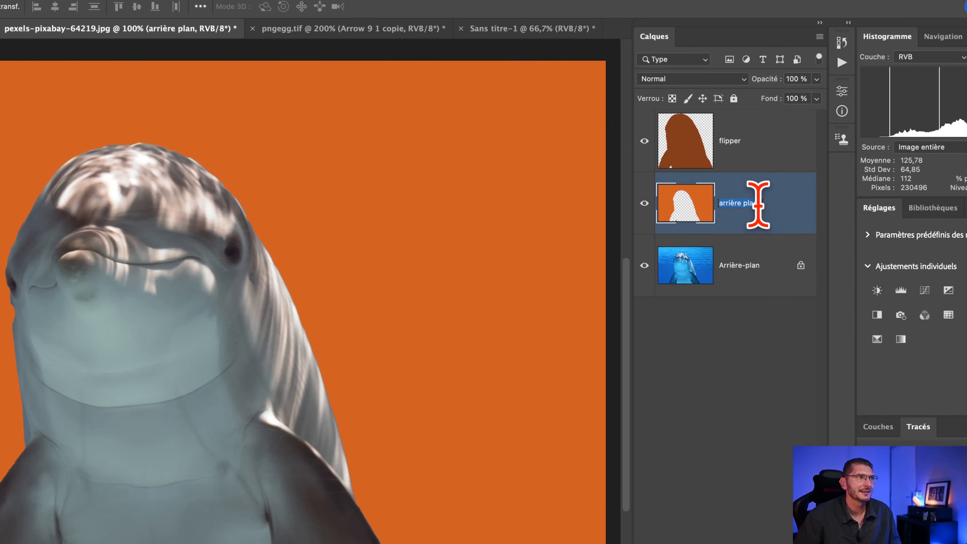
Step: Rename the inverted water layer as eau
double_click(747, 205)
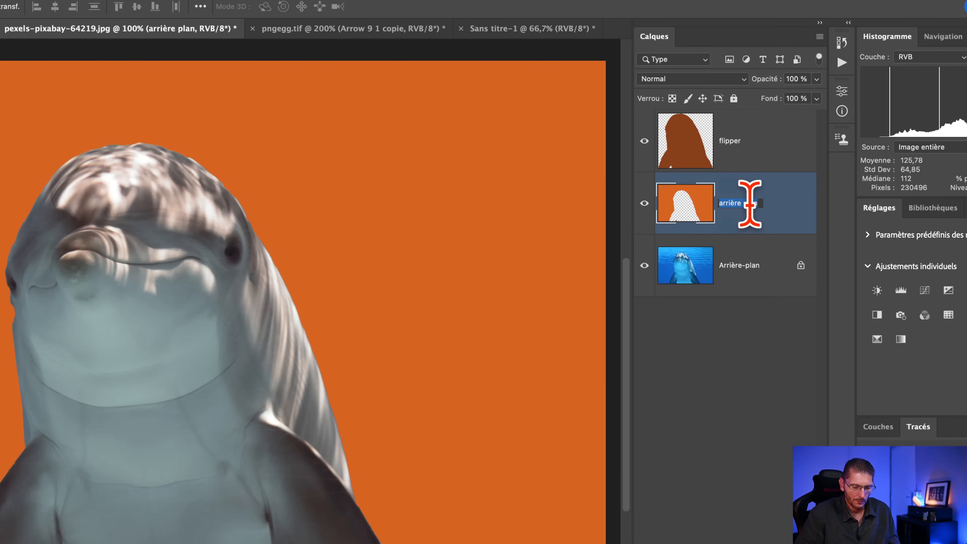
type("eau")
key("Return")
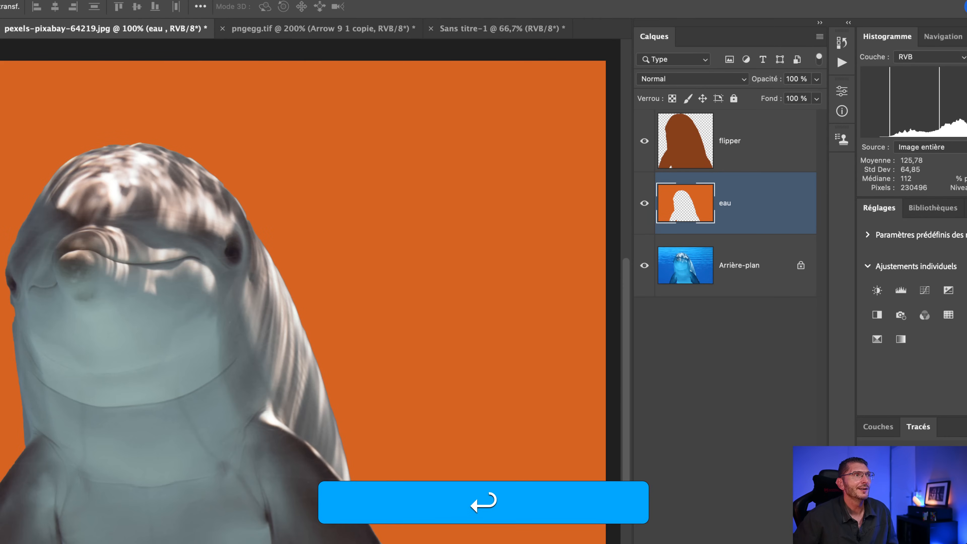
Step: Set the eau layer's blending mode to Couleur and its opacity to 35 %
left_click(723, 78)
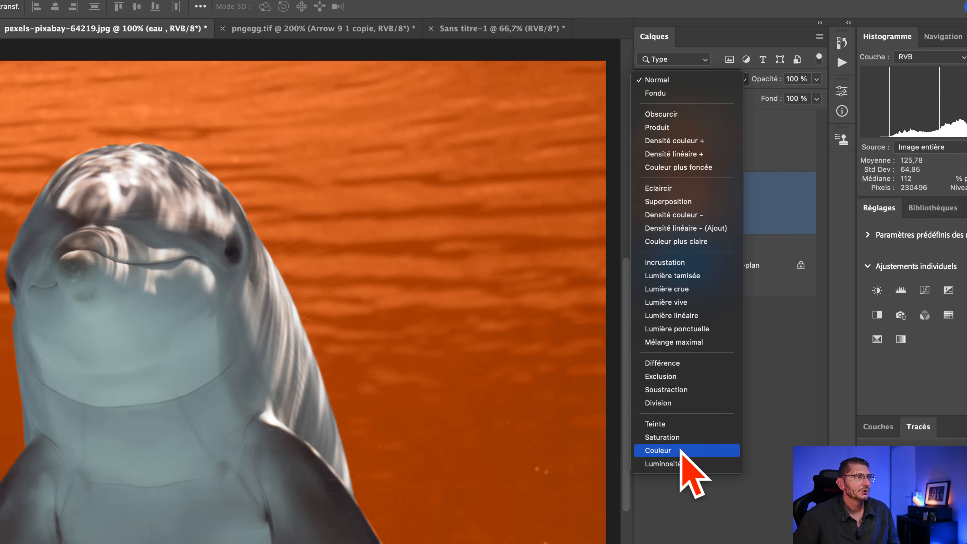
left_click(682, 451)
left_click_drag(773, 79, 610, 78)
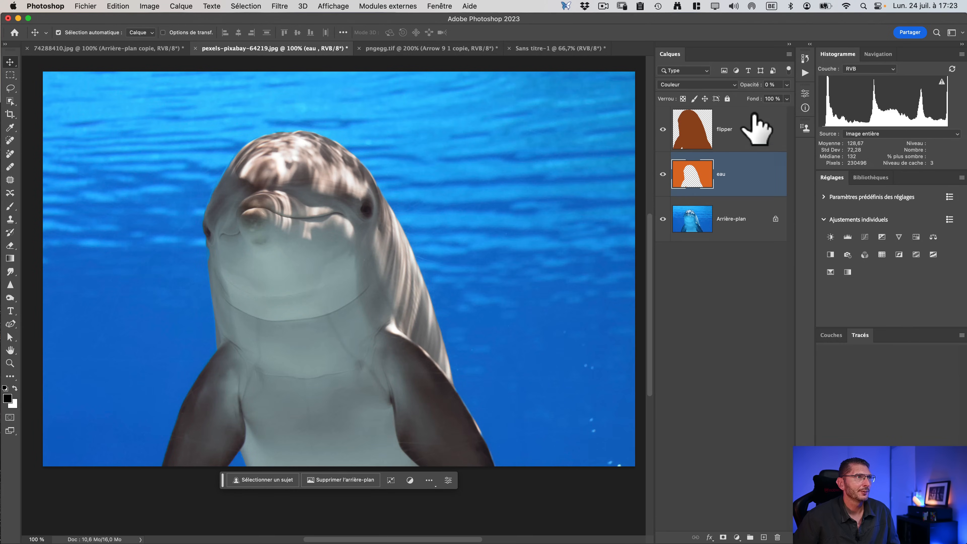
mouse_move(750, 85)
left_mouse_down()
mouse_move(779, 86)
mouse_move(768, 86)
left_mouse_up()
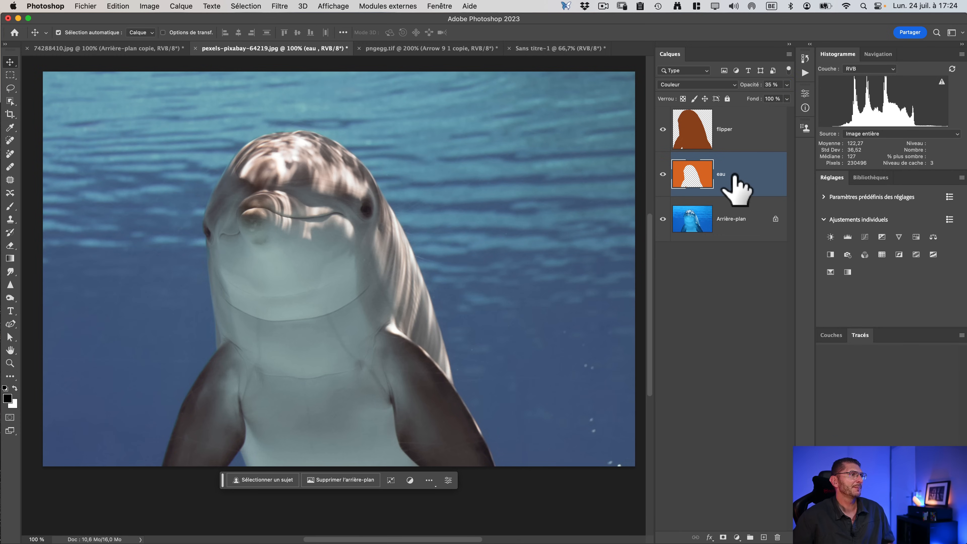
Step: Compare the water with and without the eau layer's correction, leaving the layer visible
left_click(663, 175)
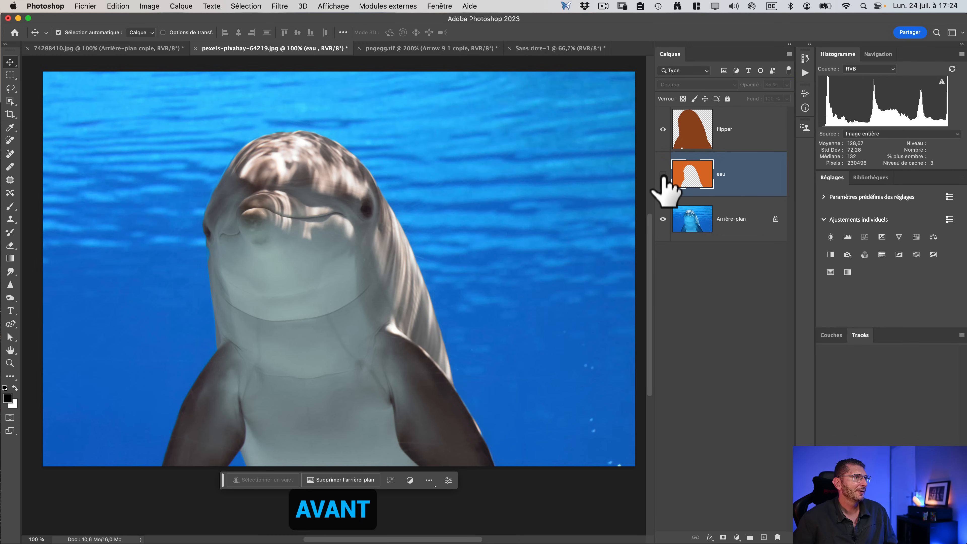
left_click(663, 175)
left_click(663, 175)
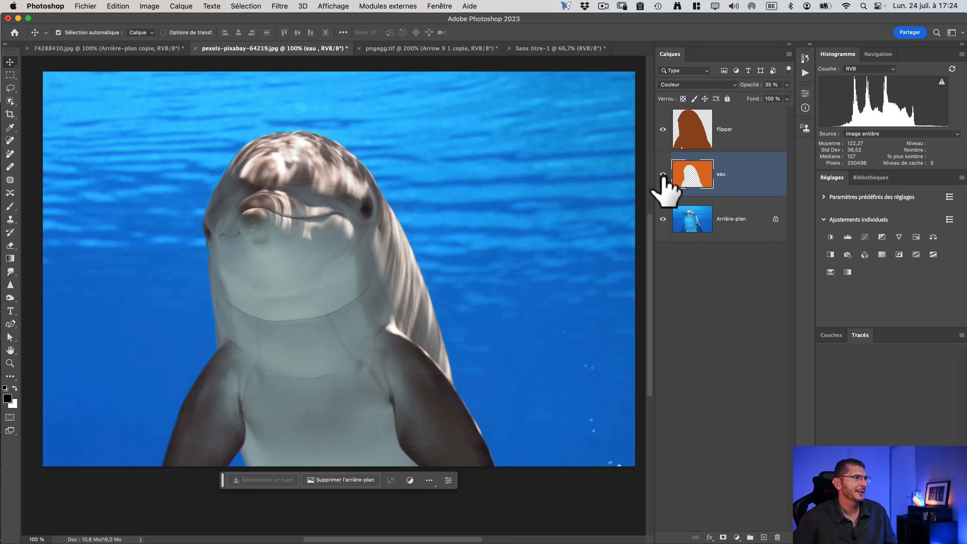
left_click(663, 175)
left_click(663, 175)
left_click(663, 175)
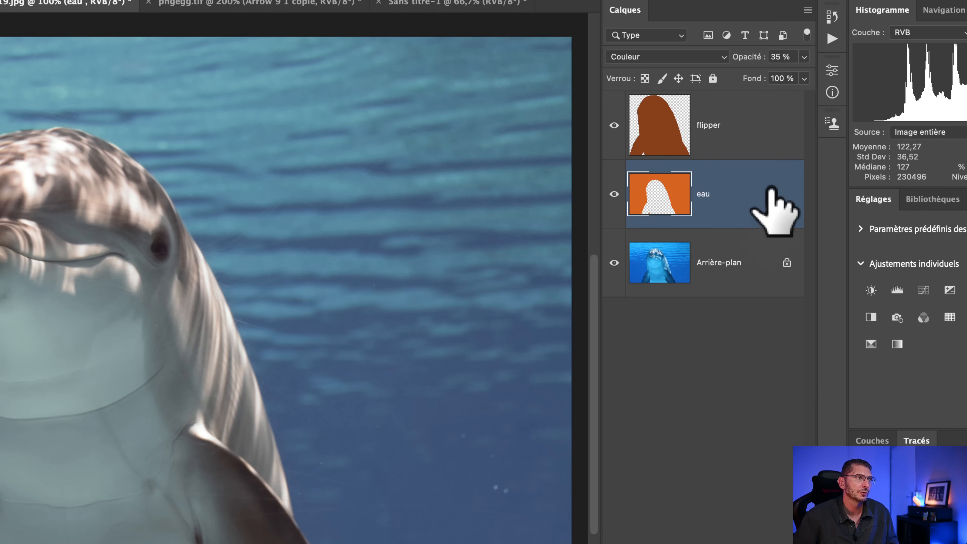
Step: Group the flipper and eau layers together, check the group's contents and collapse it
key("shift")
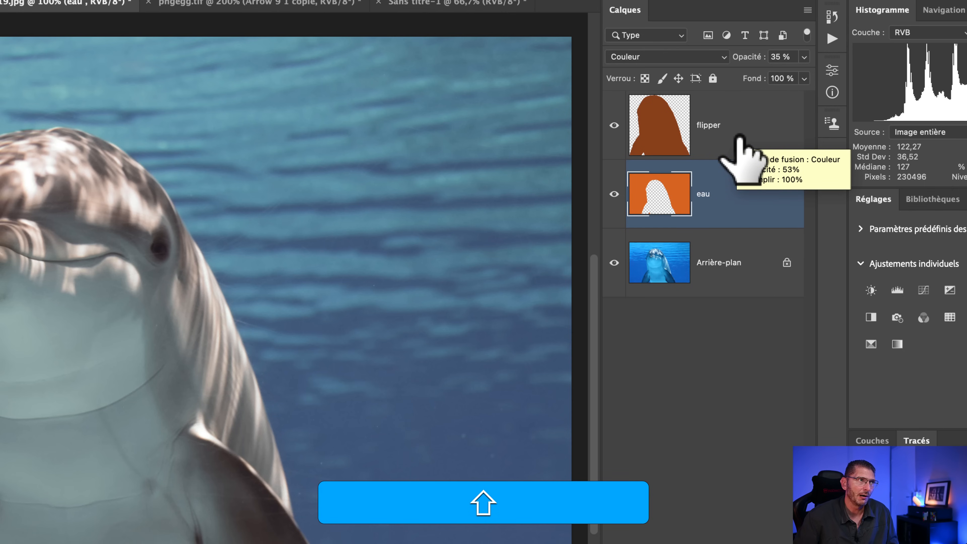
left_click(735, 121, "shift")
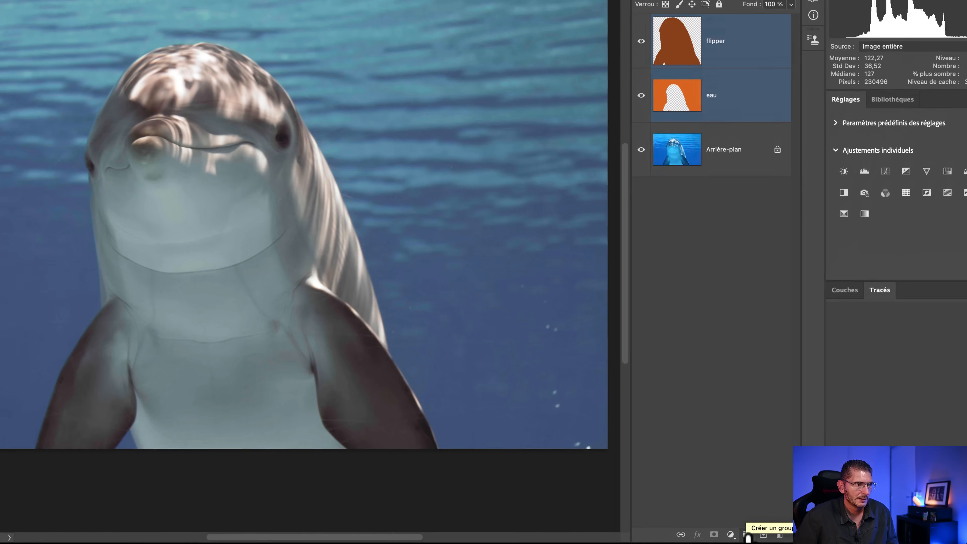
left_click(747, 535)
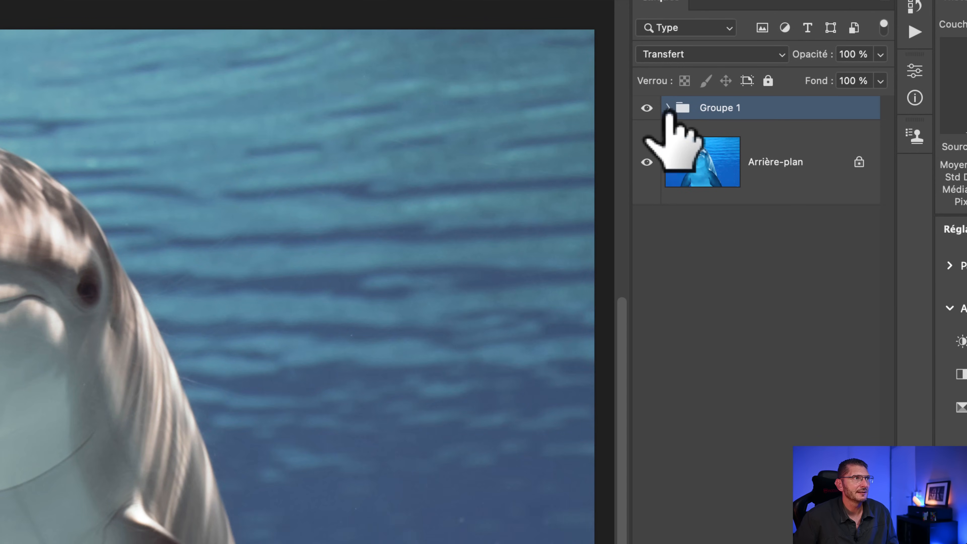
left_click(669, 108)
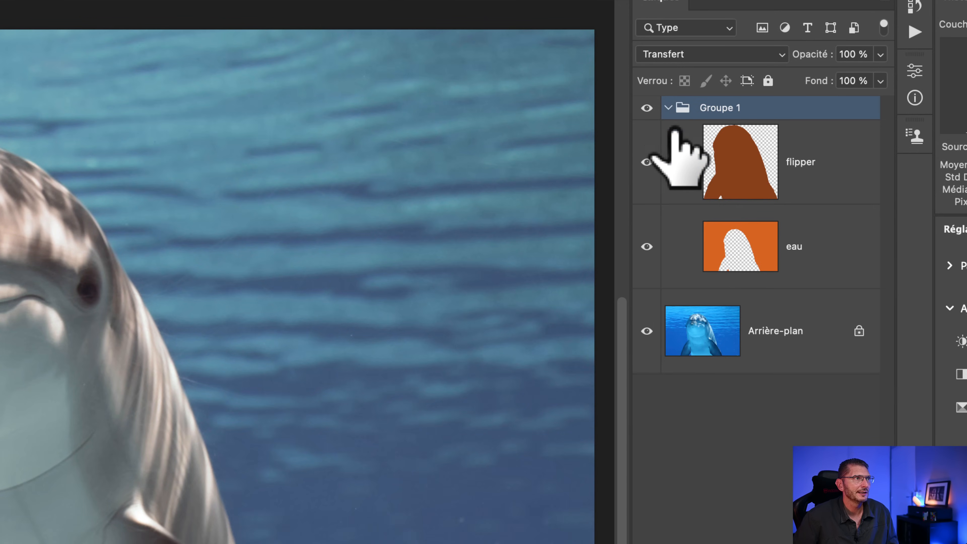
left_click(668, 108)
Step: Rename the new layer group as Corr dominante couleur
double_click(712, 107)
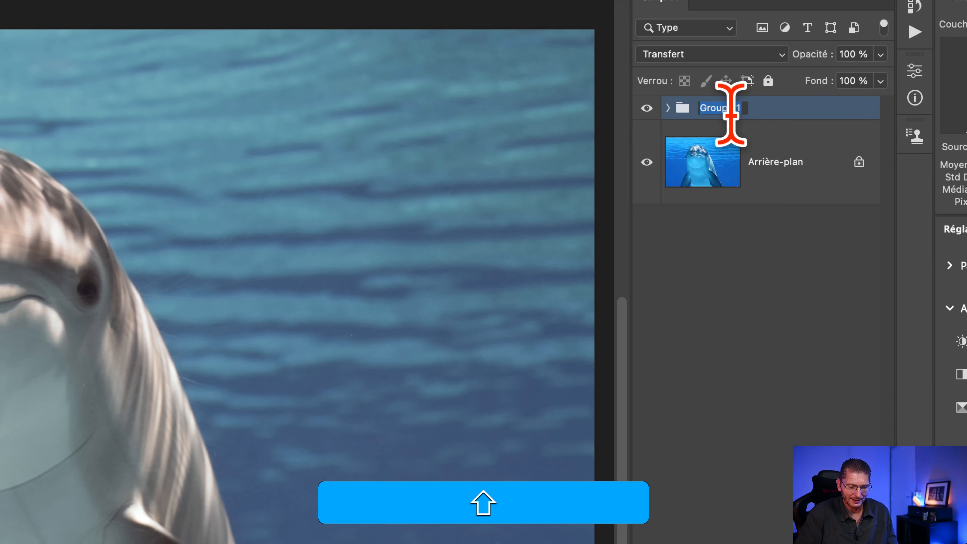
type("Corr ")
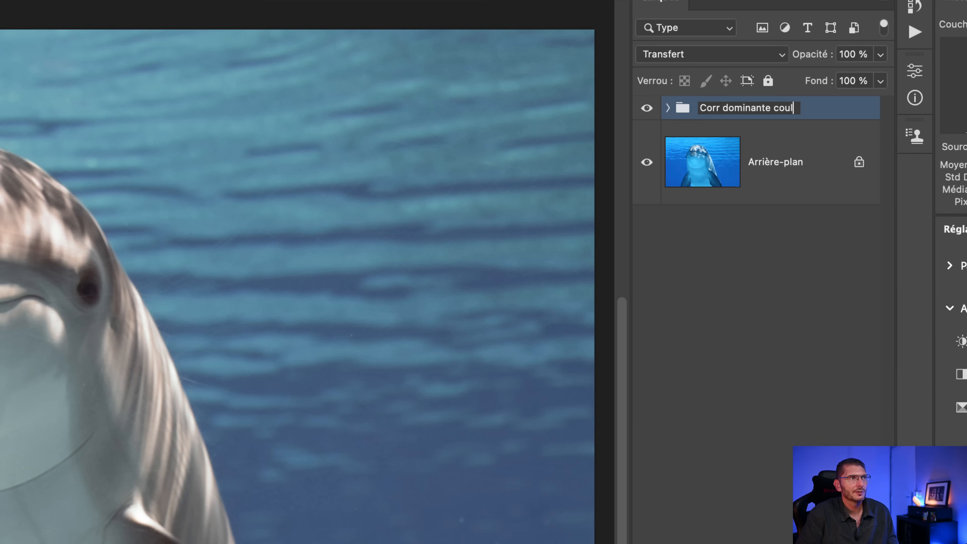
type("dominante coulo")
key("BackSpace")
type("eur")
key("Return")
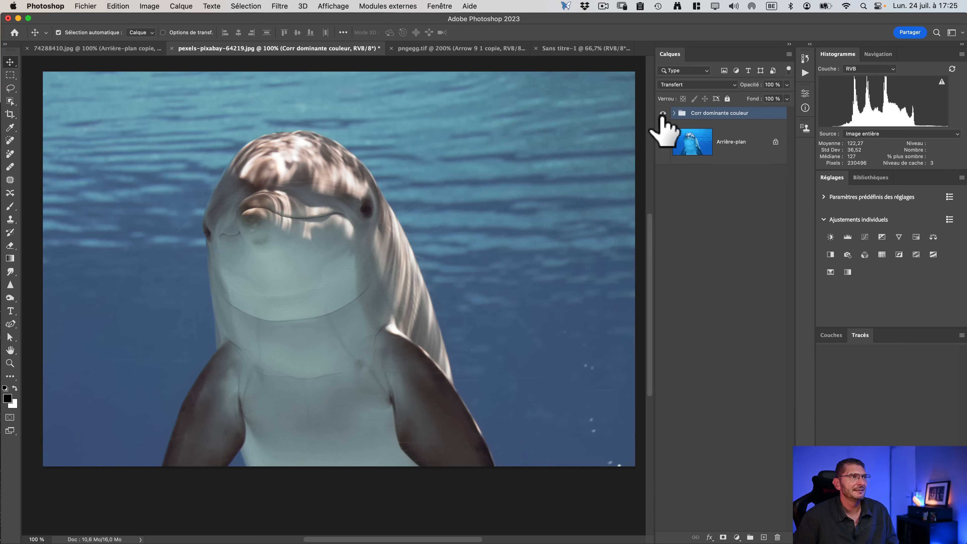
Step: Compare the original dolphin photo with the full correction by hiding and showing the Corr dominante couleur group
left_click(662, 113)
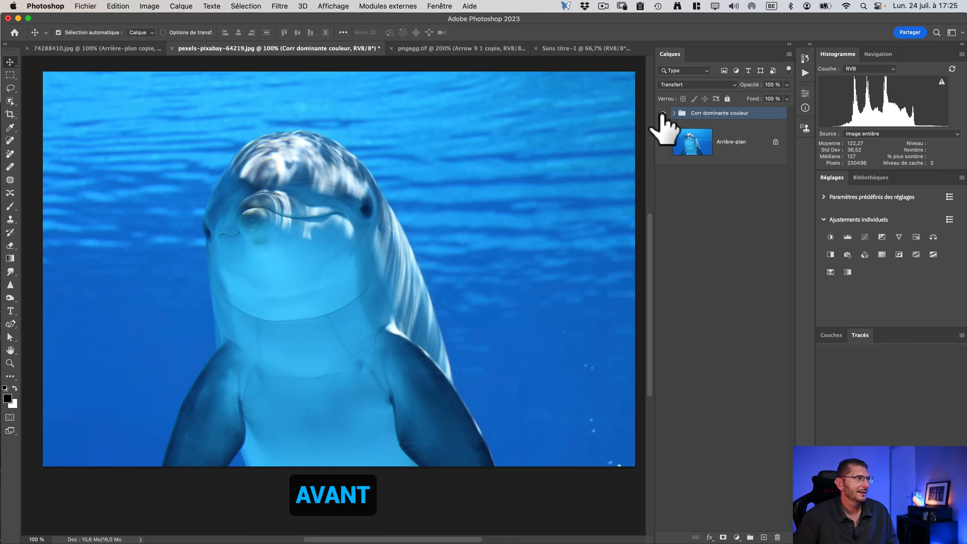
left_click(663, 113)
left_click(663, 113)
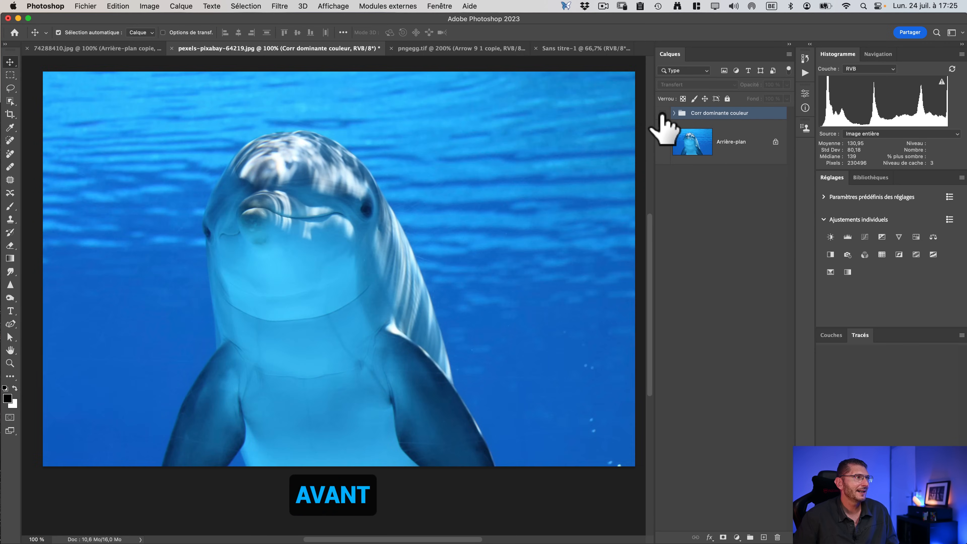
left_click(663, 113)
Step: Expand the Corr dominante couleur group, select the eau layer and check the effect of the grouped layers' visibility individually
left_click(674, 113)
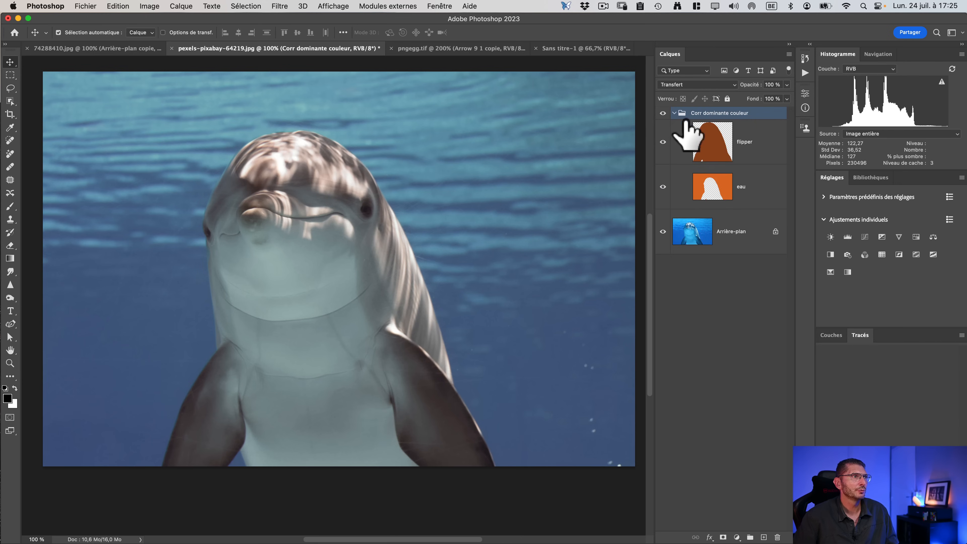
left_click(750, 186)
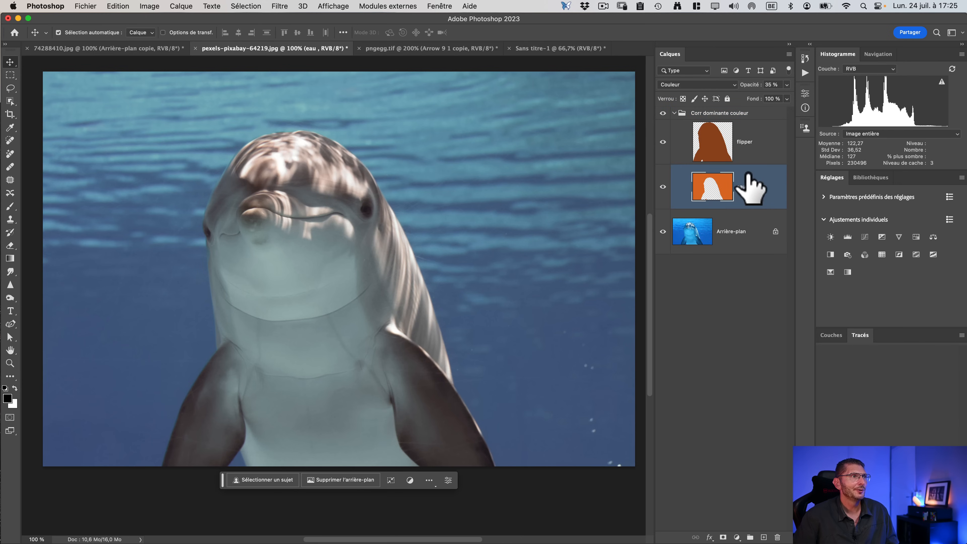
left_click(665, 142)
left_click(665, 186)
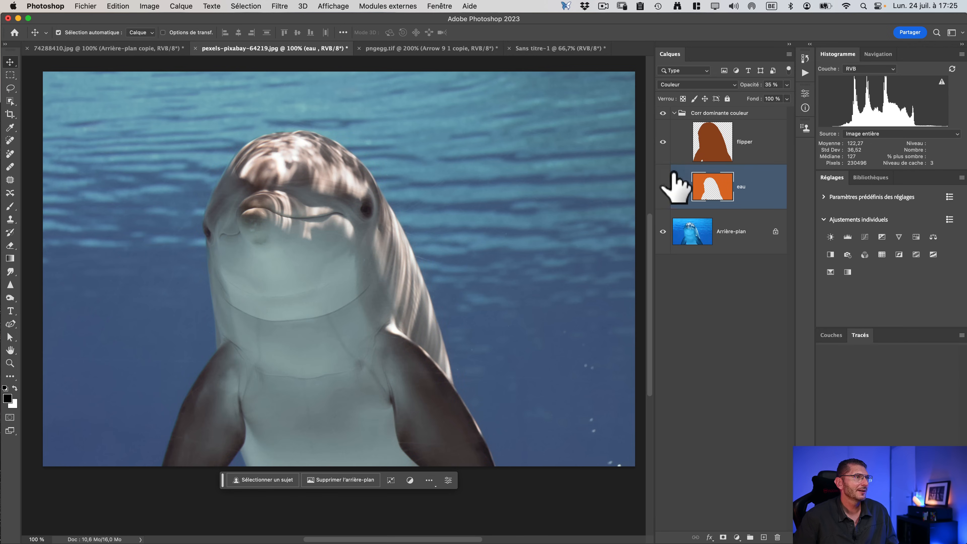
left_click(661, 189)
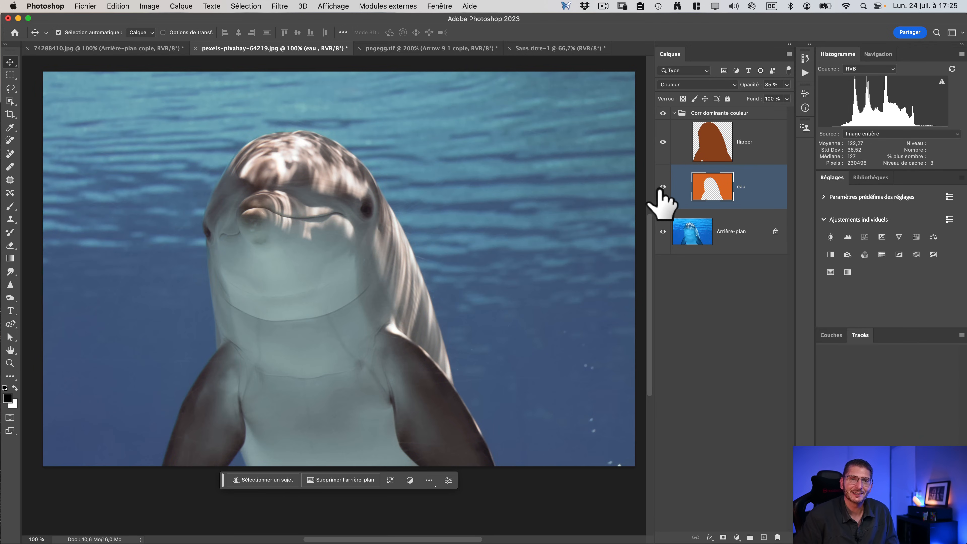